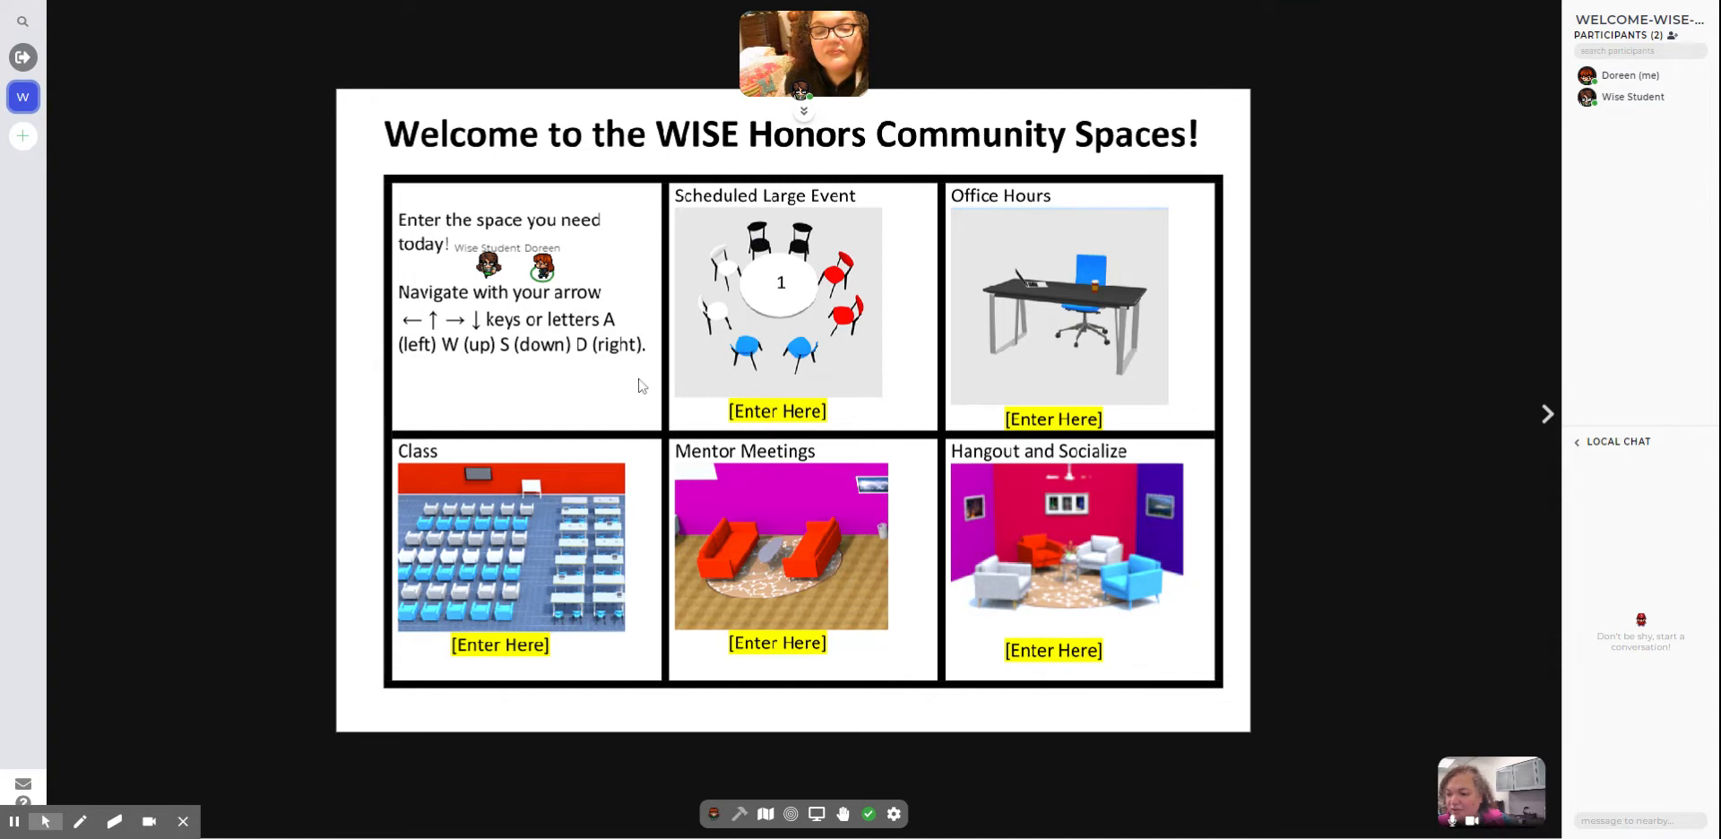
Review the display name 'Doreen' in the settings and leave it unchanged.
{"action": "left_click", "coordinate": [893, 815]}
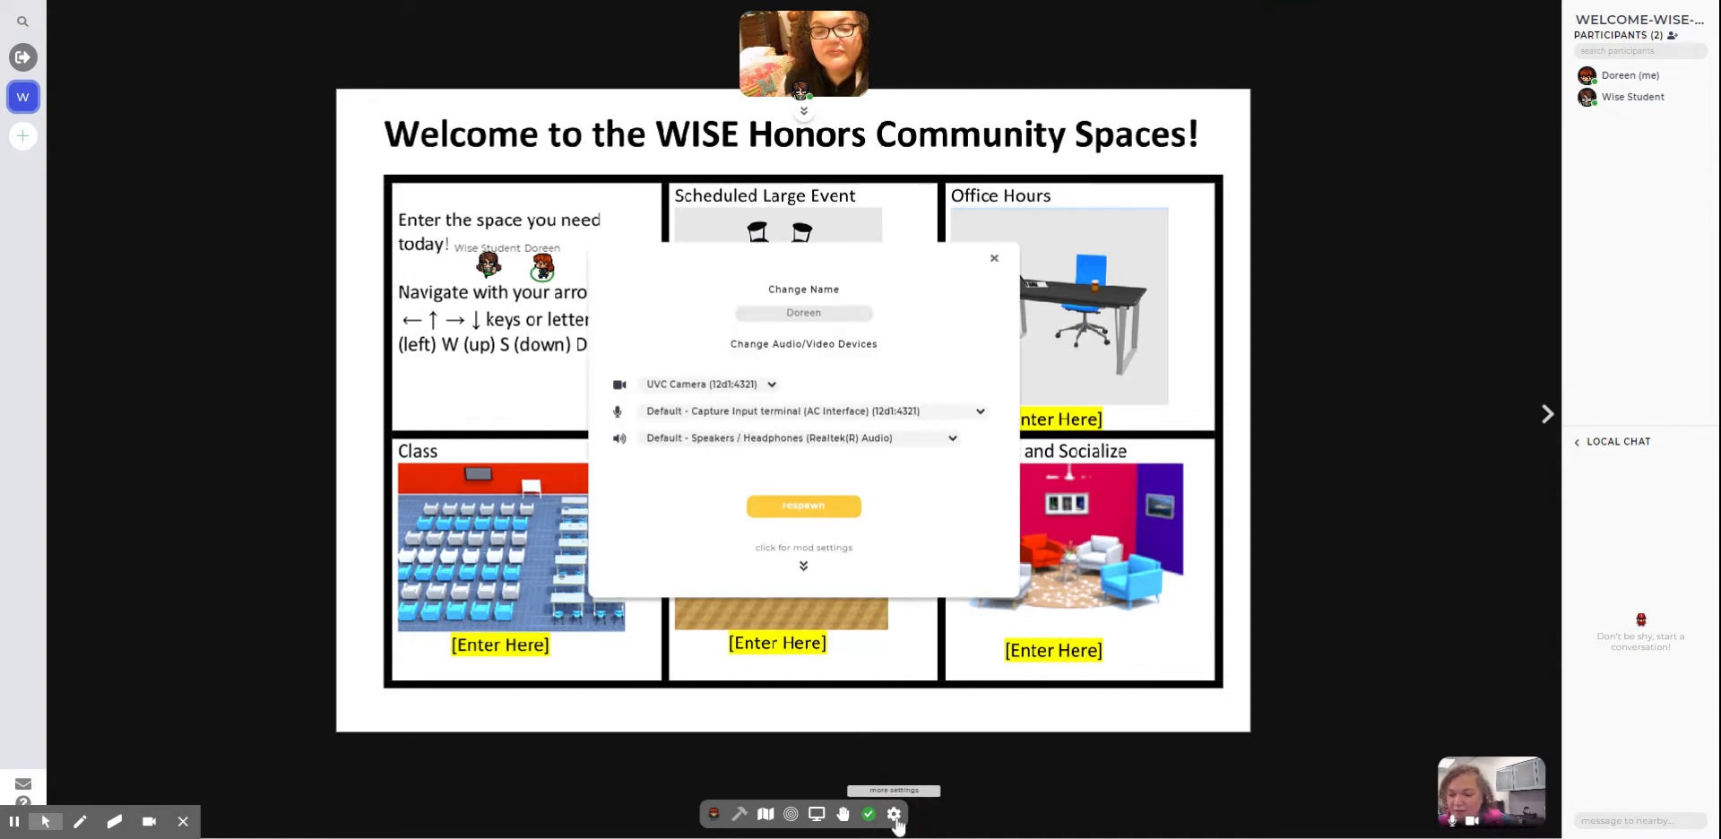
{"action": "left_click_drag", "start_coordinate": [835, 313], "coordinate": [751, 316]}
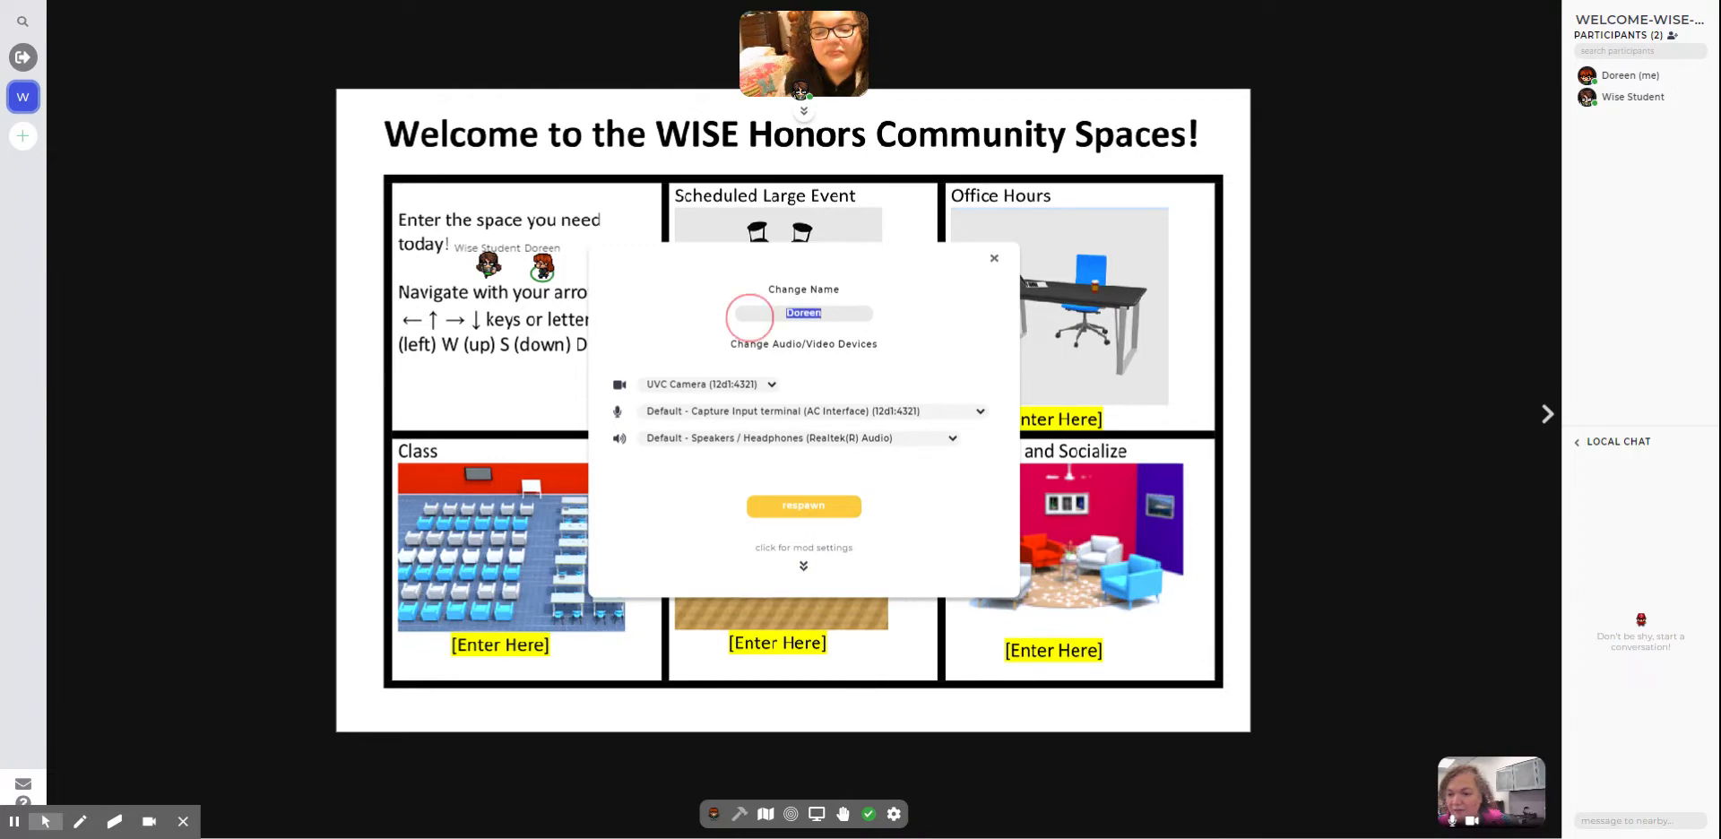
{"action": "key", "text": "Right"}
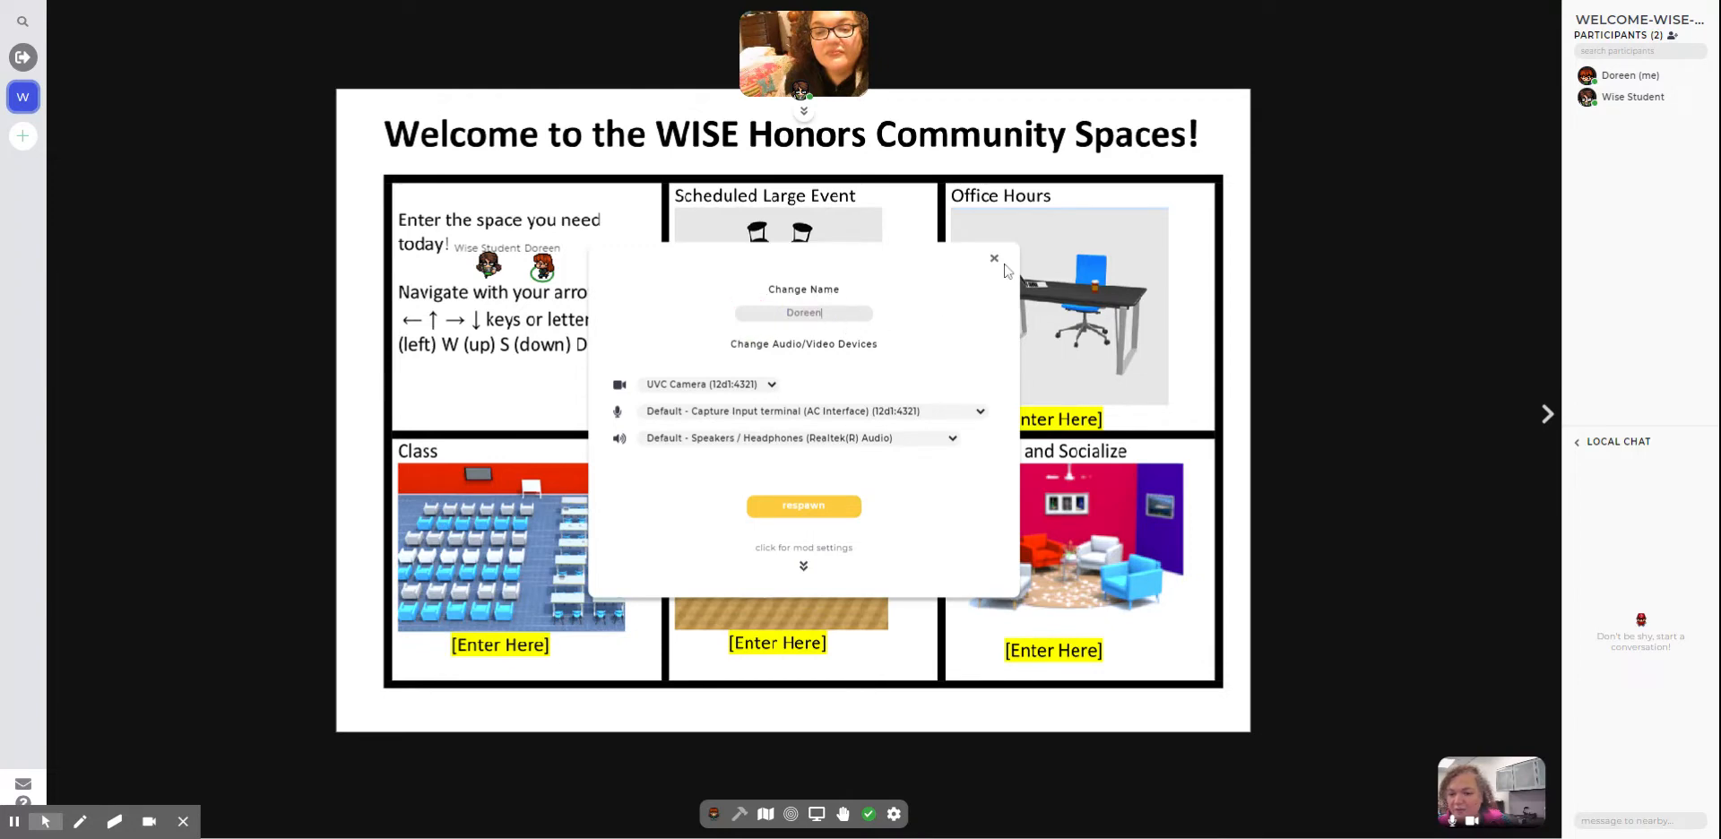
{"action": "left_click", "coordinate": [995, 260]}
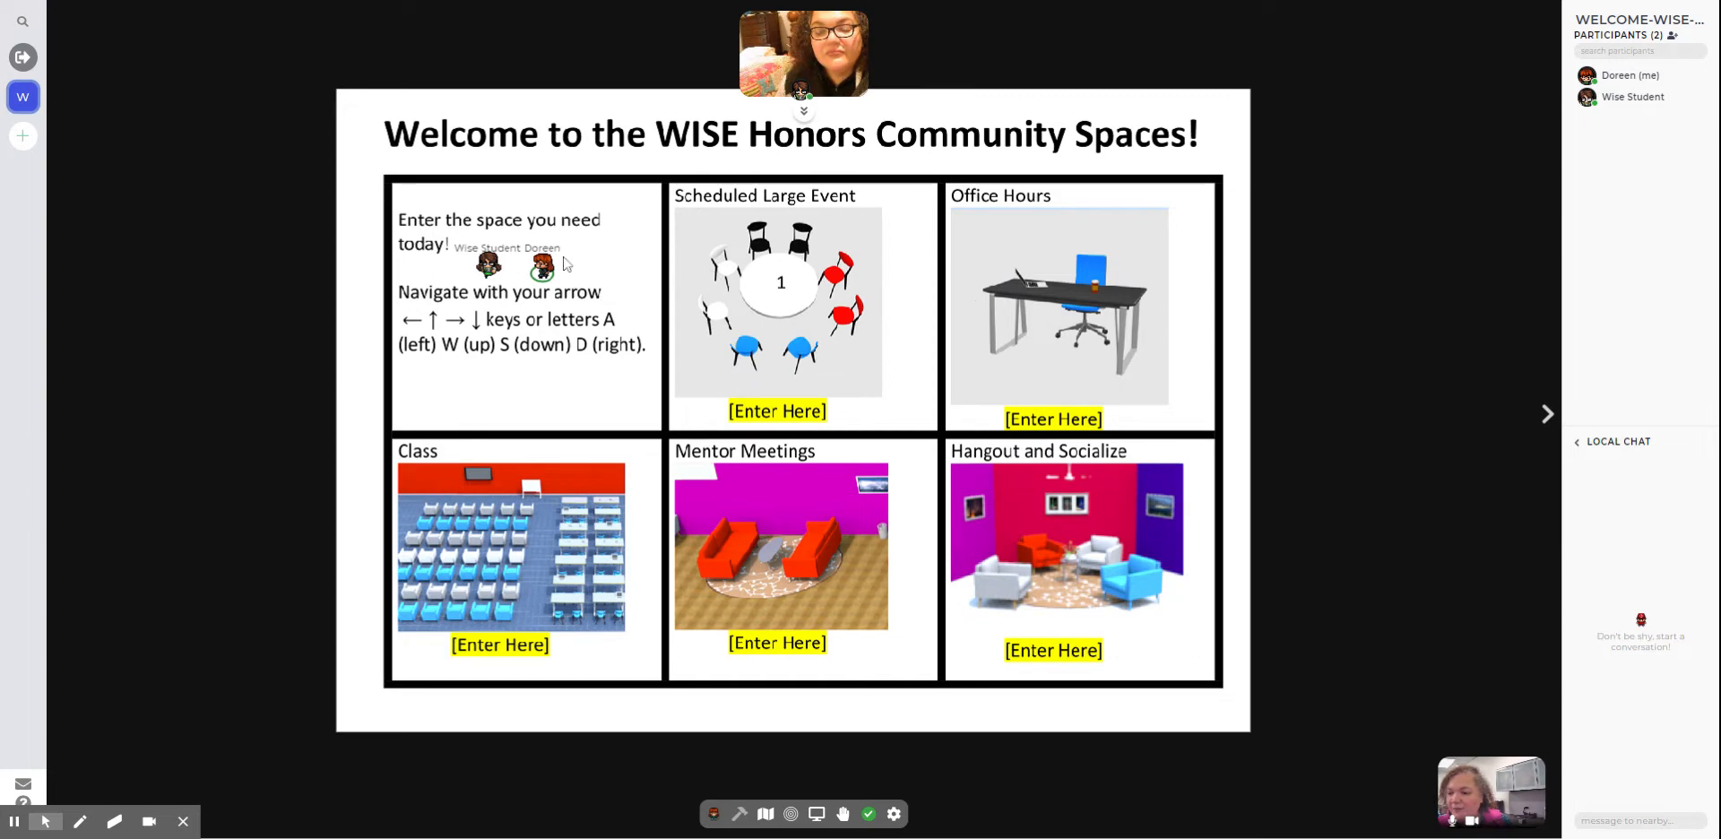
Cycle the character and shirt options to a long dark-haired avatar and close customization.
{"action": "left_click", "coordinate": [712, 814]}
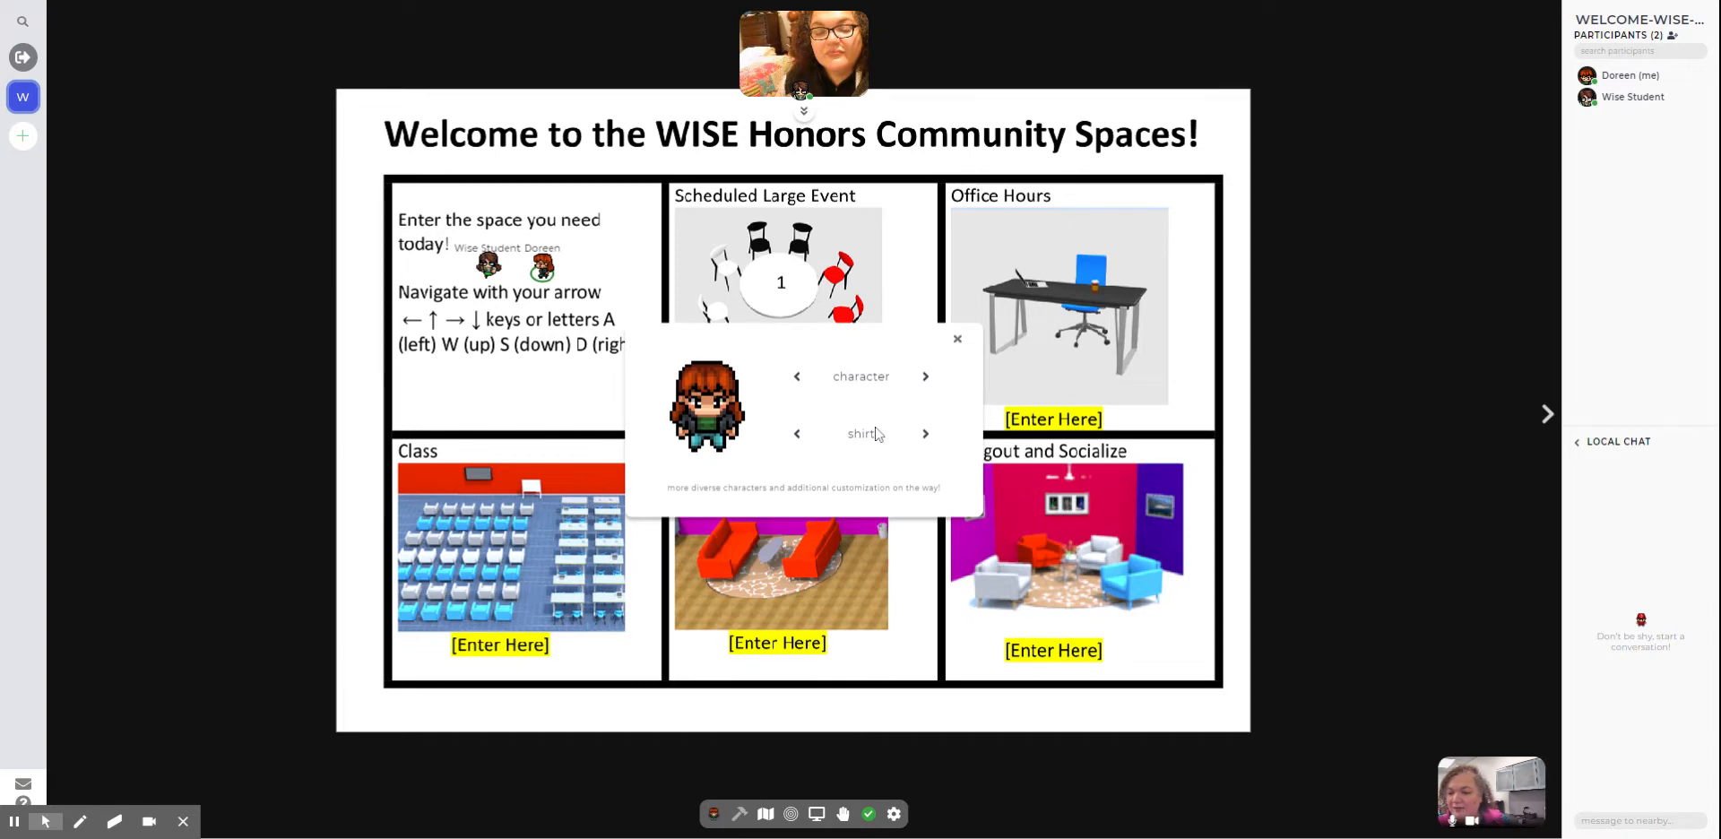
{"action": "left_click", "coordinate": [798, 378]}
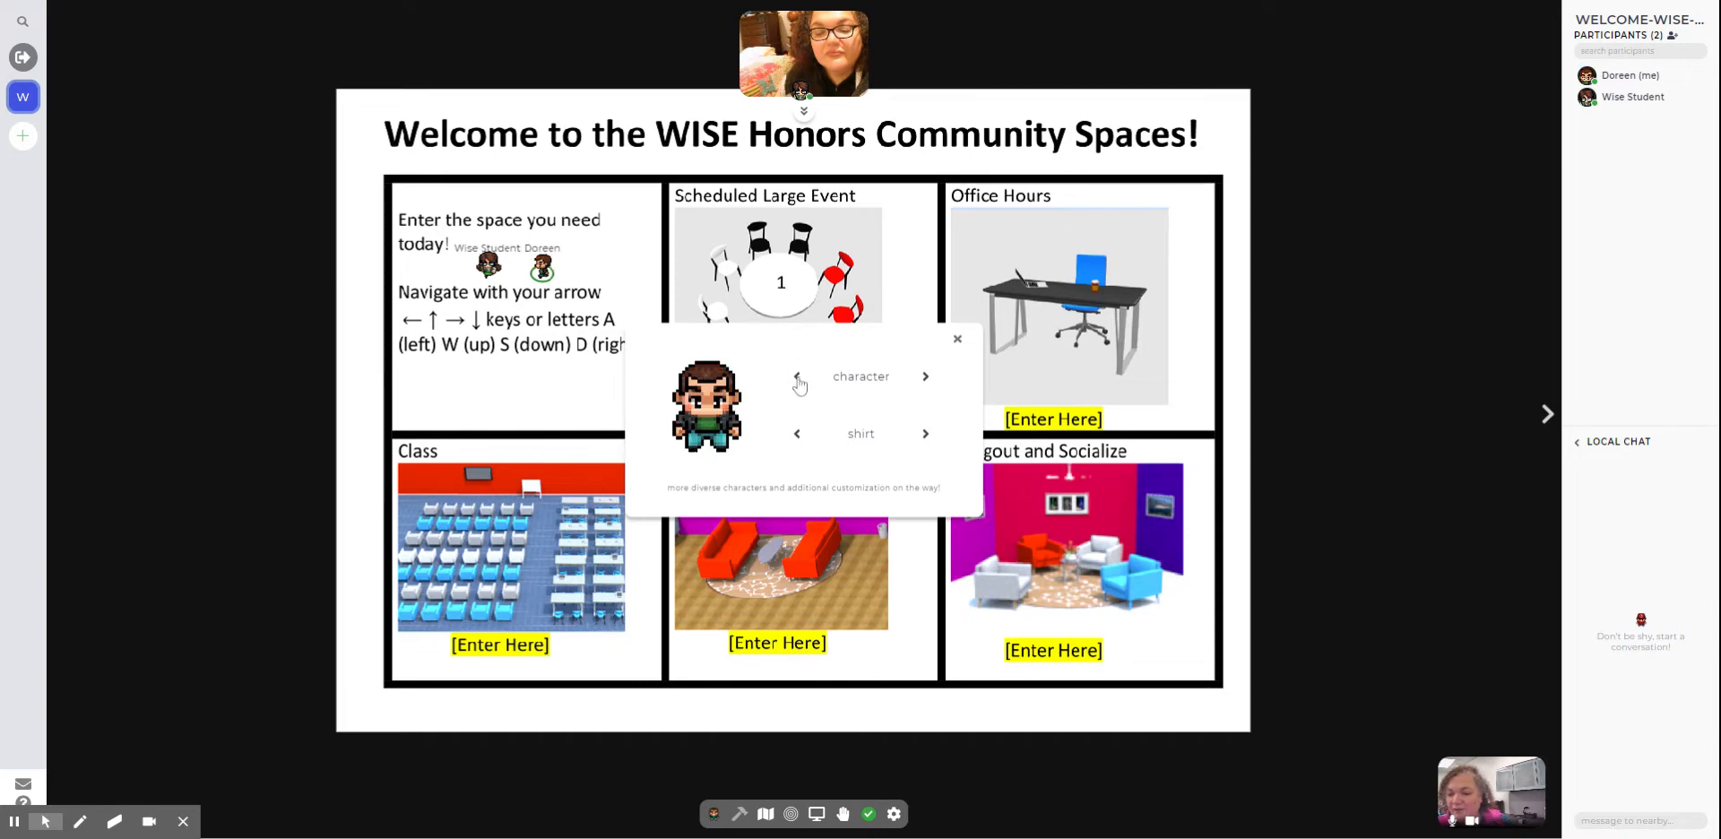
{"action": "left_click", "coordinate": [797, 377]}
{"action": "left_click", "coordinate": [797, 378]}
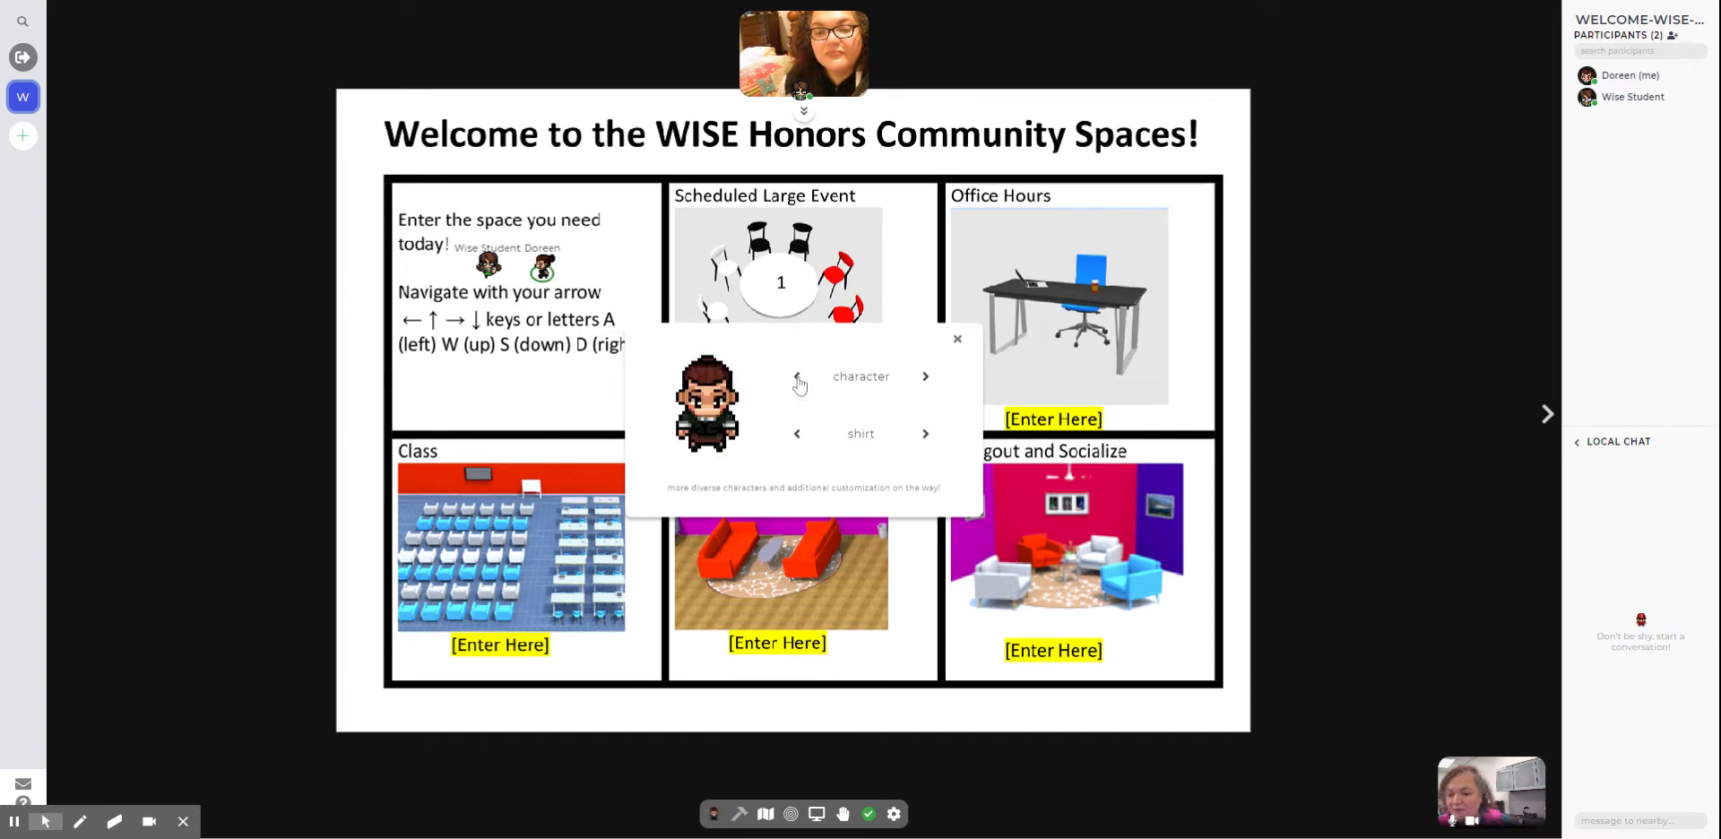
{"action": "left_click", "coordinate": [925, 376]}
{"action": "left_click", "coordinate": [927, 444]}
{"action": "left_click", "coordinate": [925, 378]}
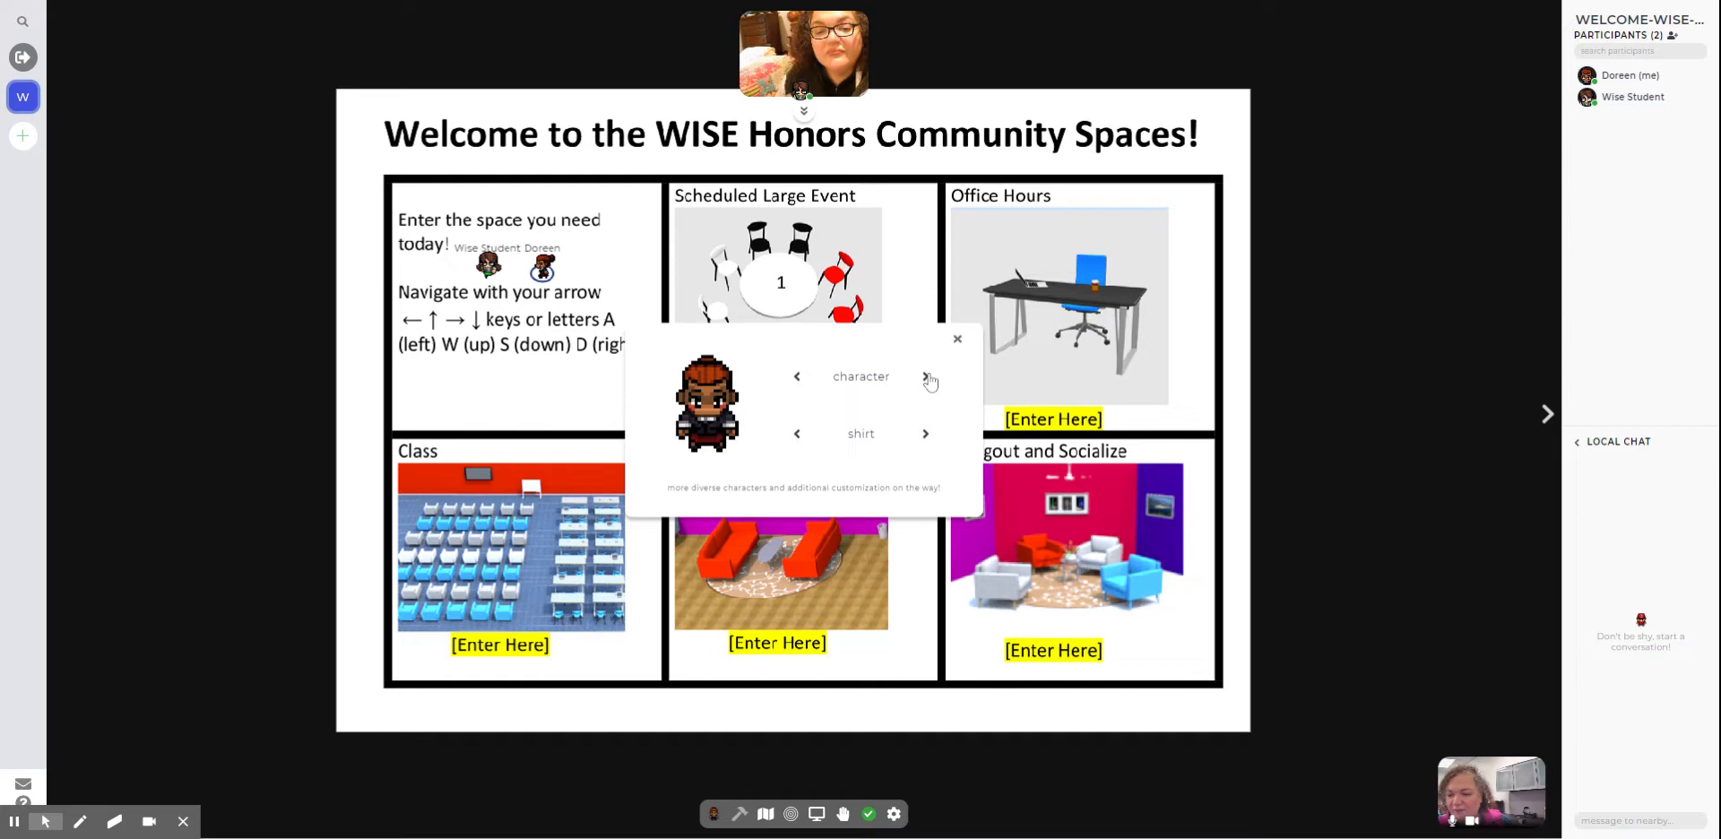
{"action": "left_click", "coordinate": [926, 378]}
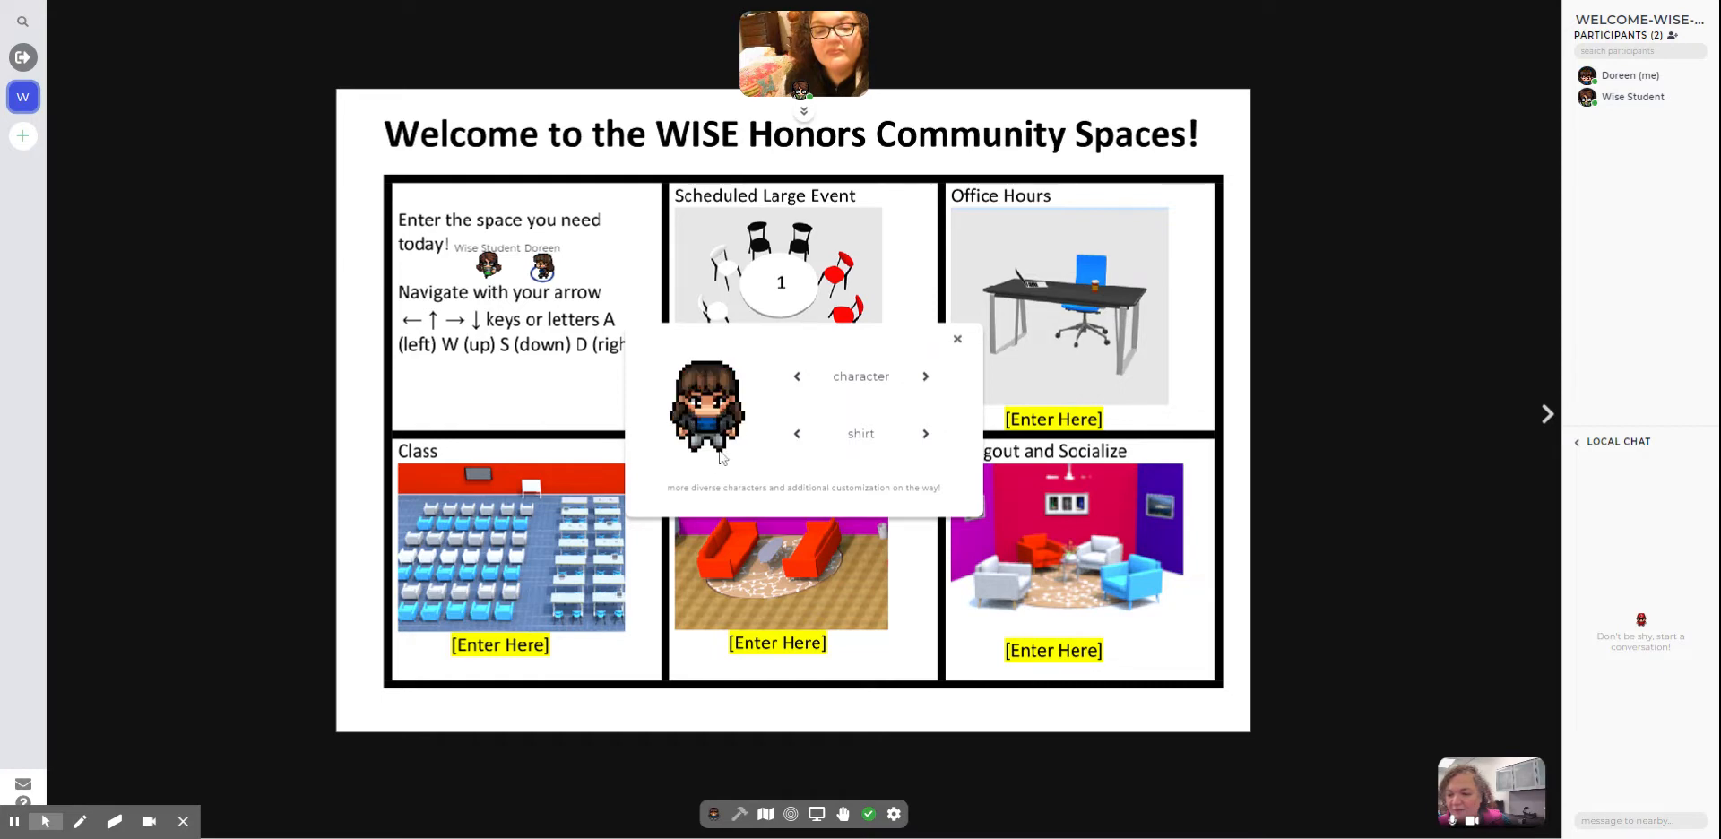
{"action": "left_click", "coordinate": [958, 338]}
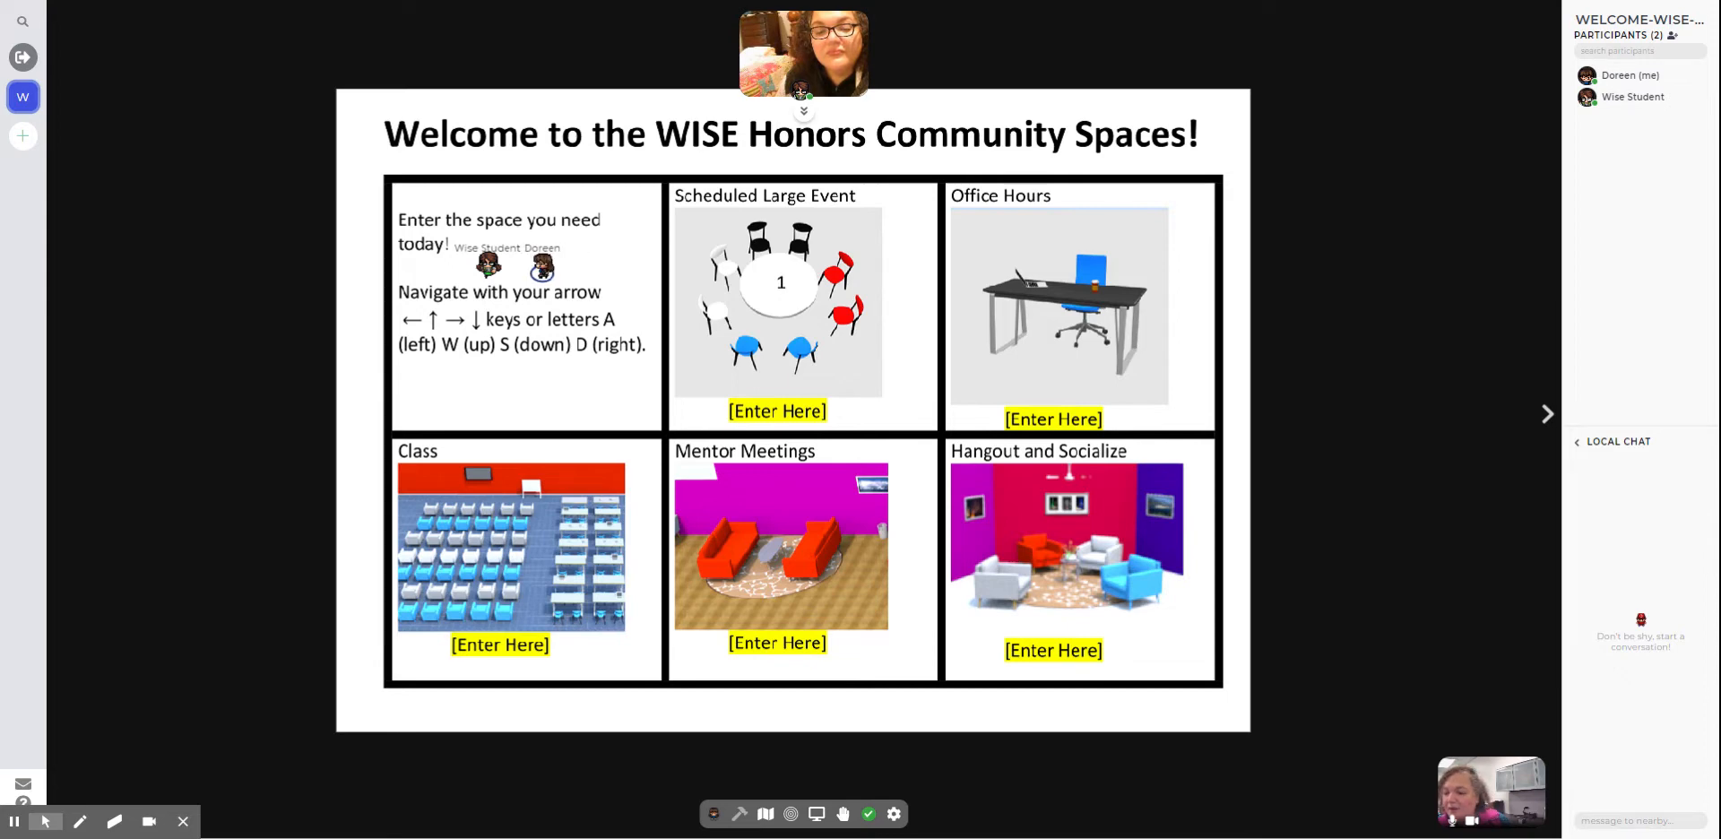
Walk onto the Scheduled Large Event table image, beside Wise Student, then to the panel's edge.
{"action": "key", "text": "Right"}
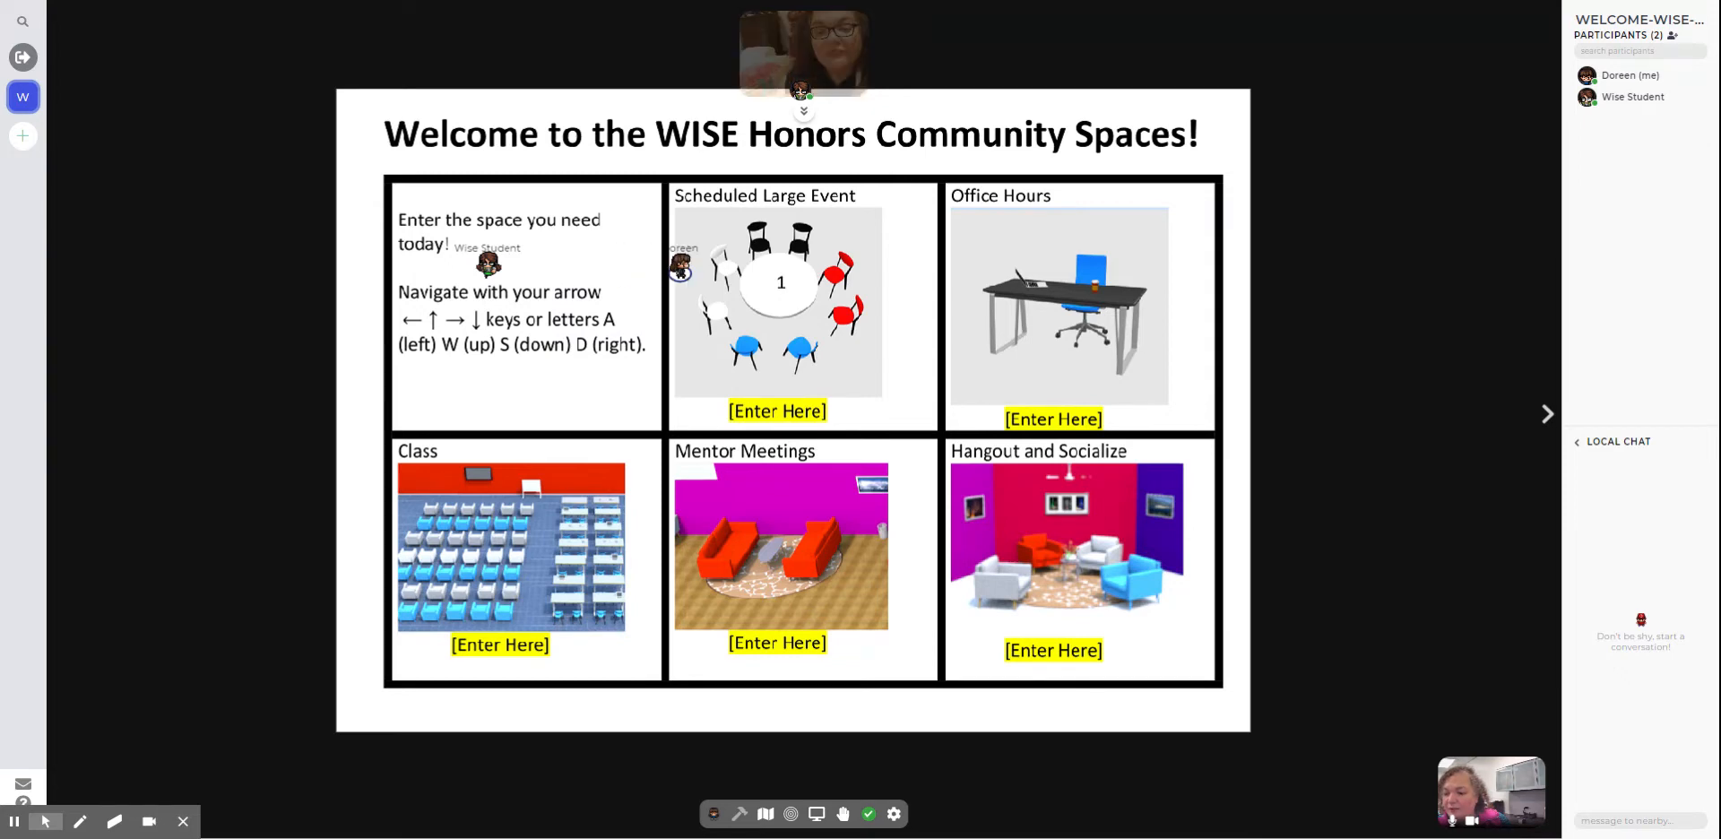
{"action": "key", "text": "Right"}
{"action": "key", "text": "Right"}
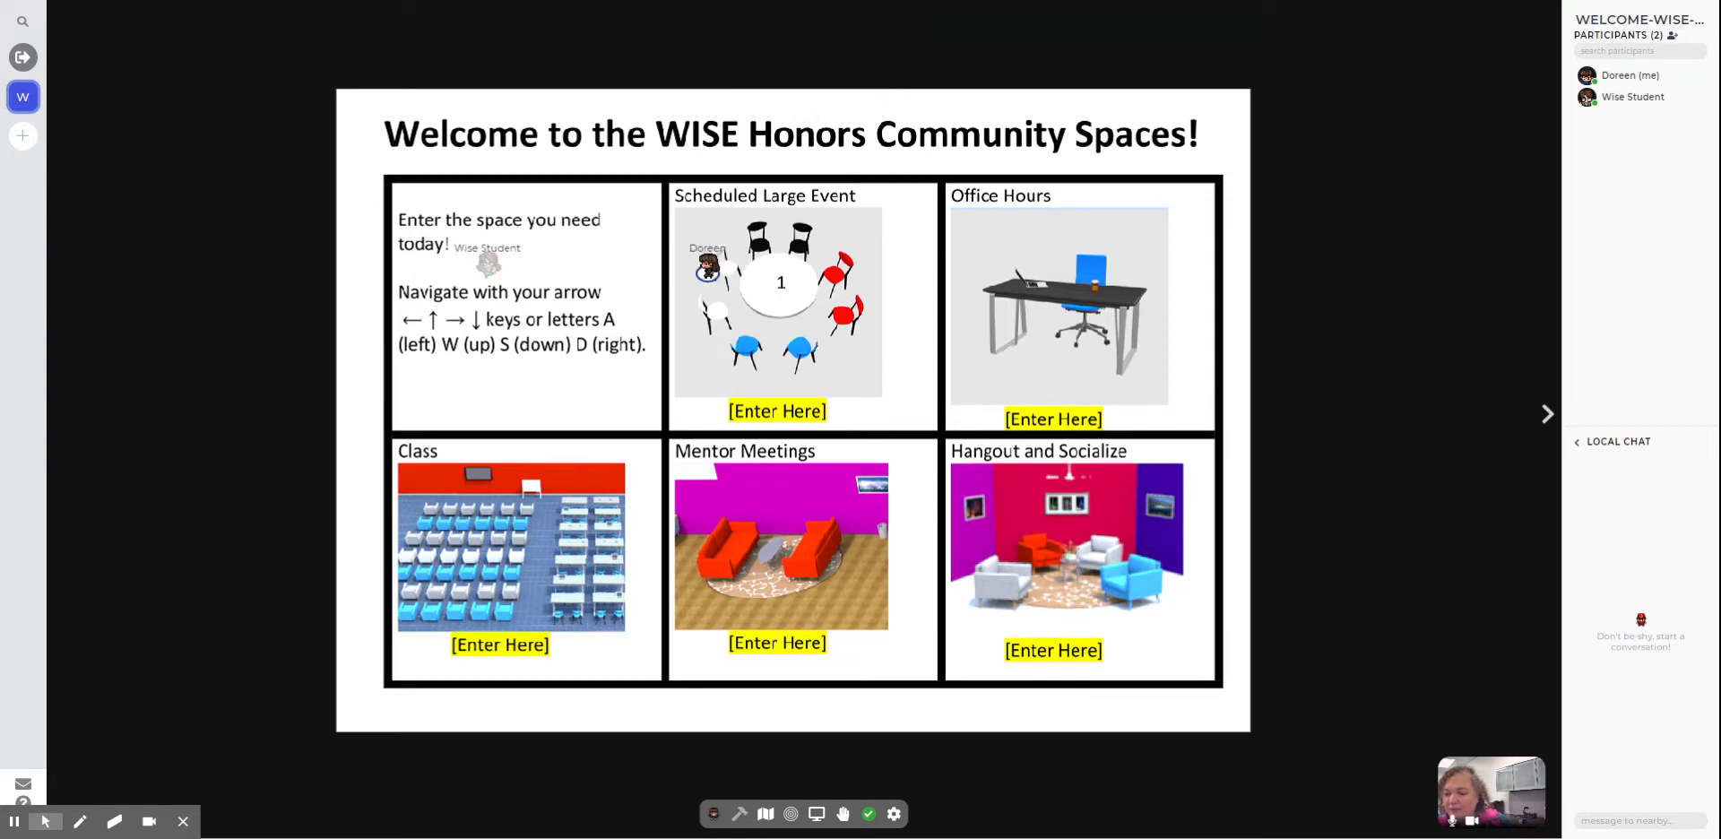
{"action": "key", "text": "Right"}
{"action": "key", "text": "Right"}
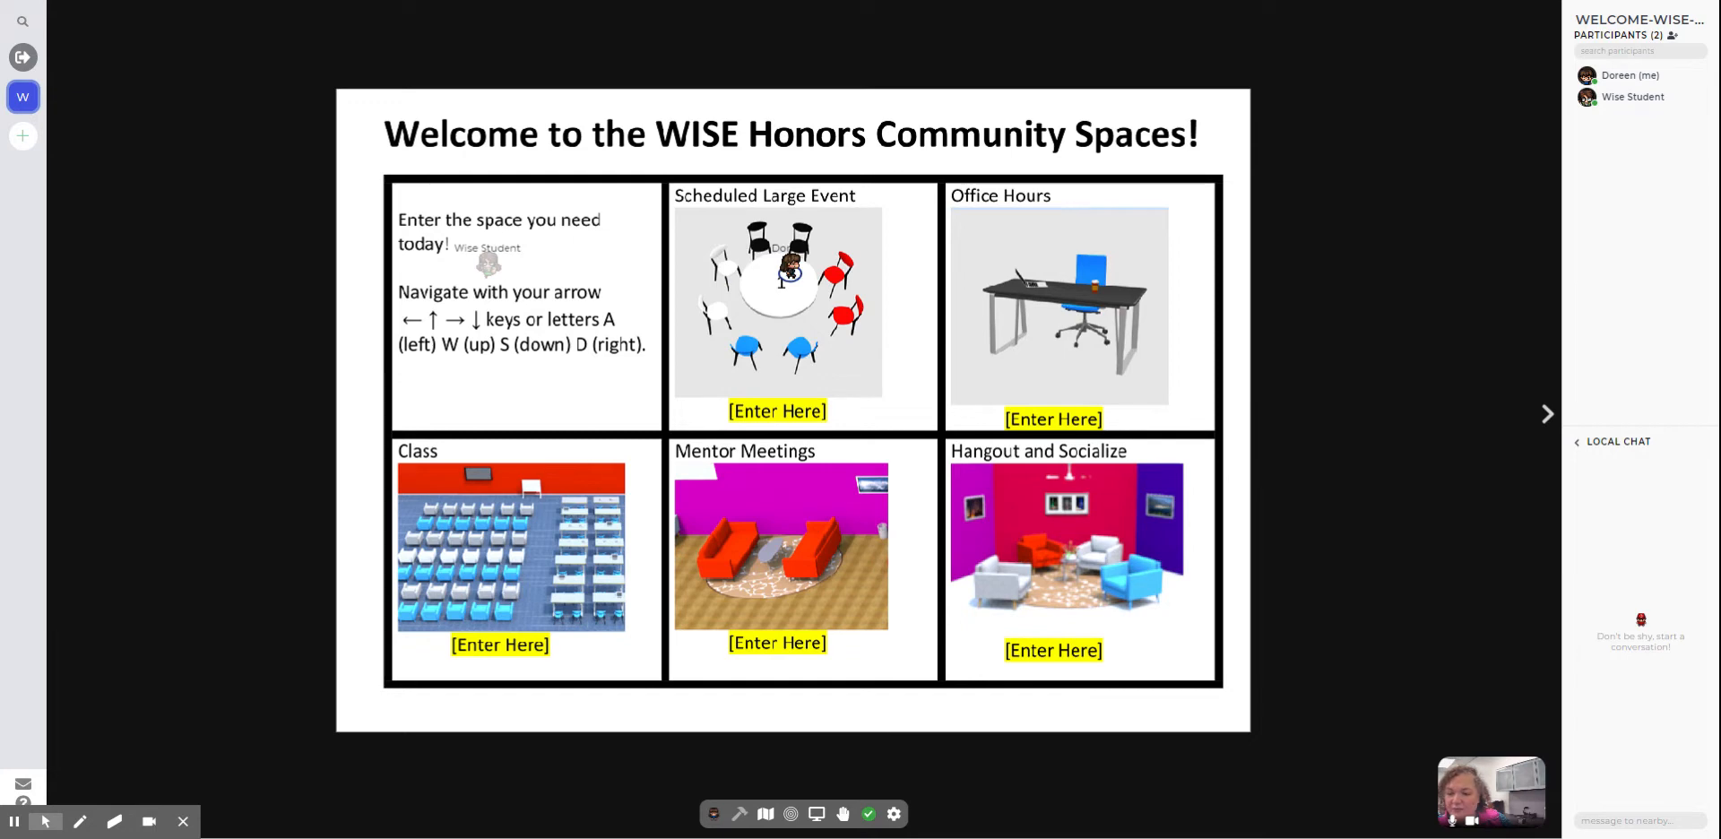
{"action": "key", "text": "Left"}
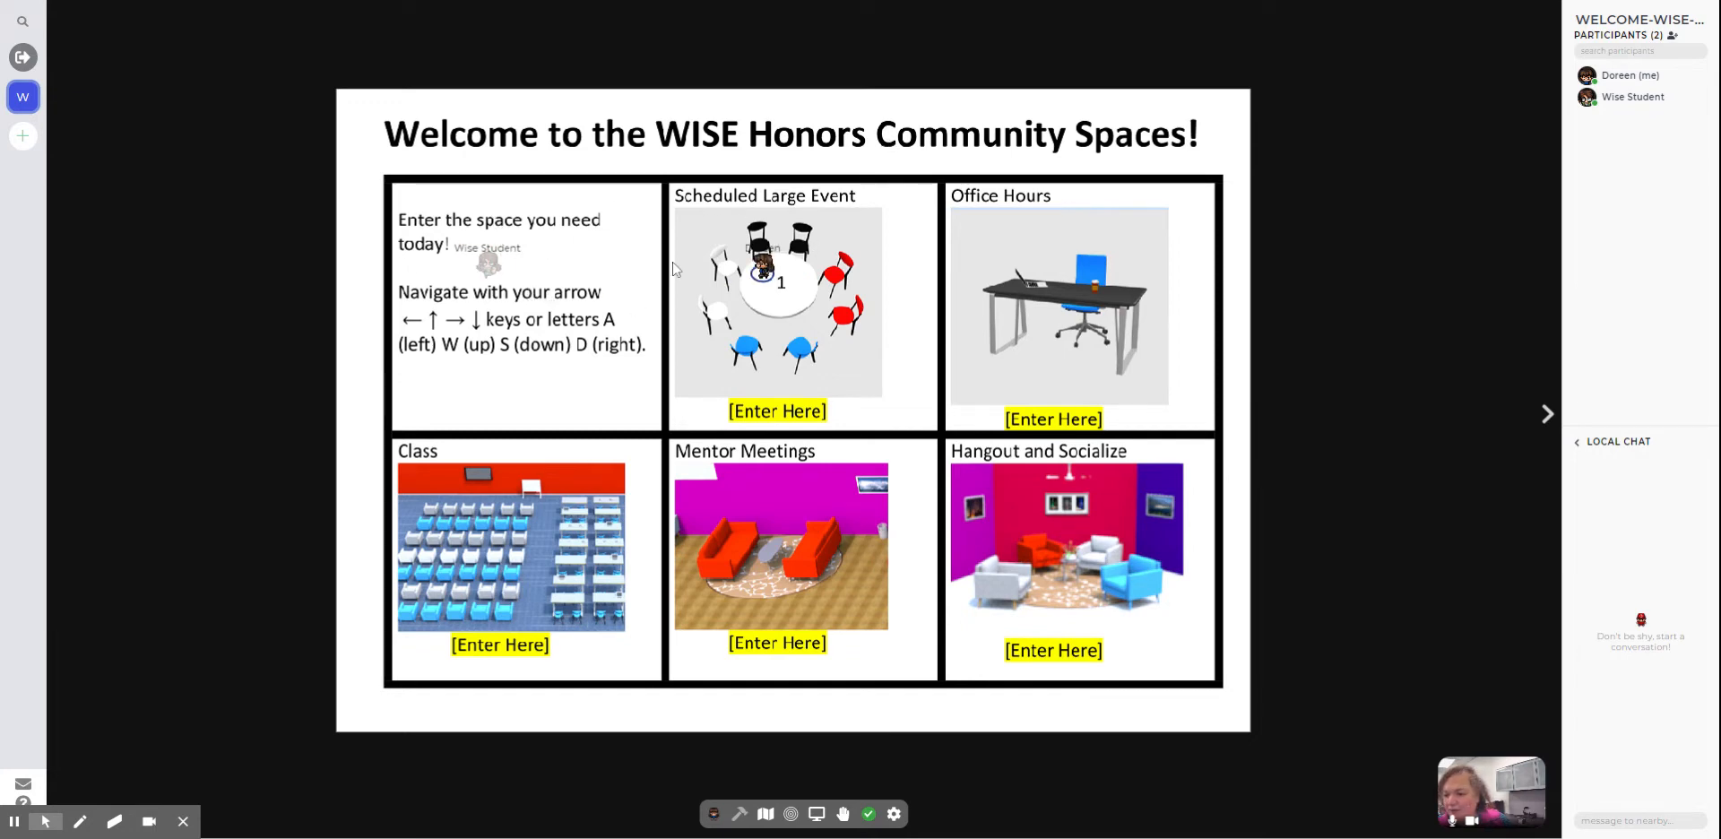
{"action": "key", "text": "Left"}
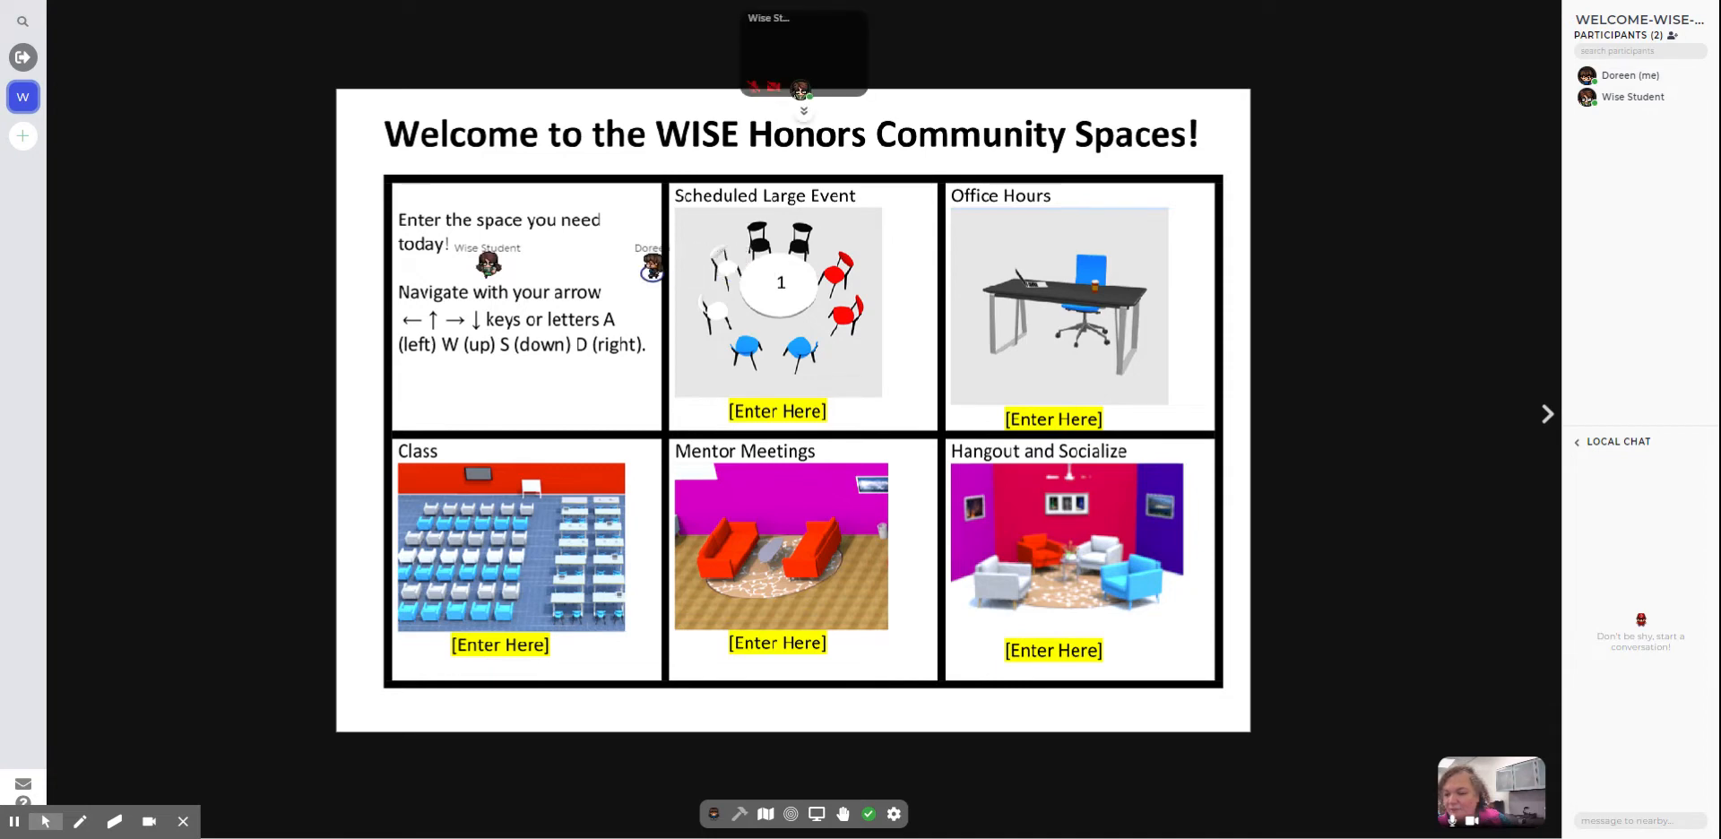
{"action": "key", "text": "Left"}
{"action": "key", "text": "Left"}
{"action": "key", "text": "Left"}
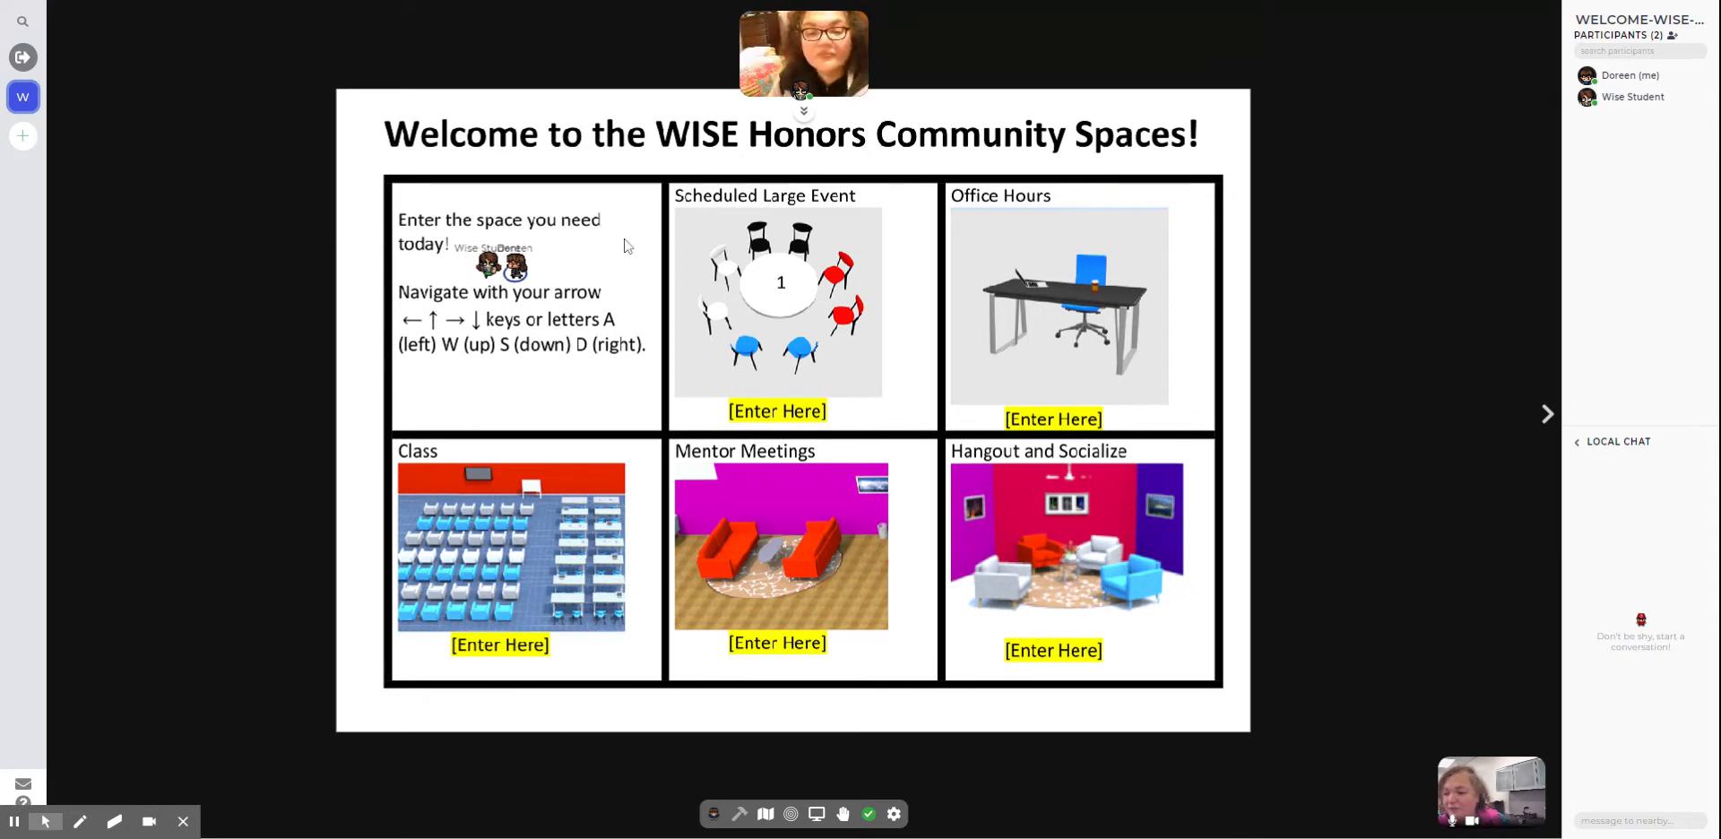
{"action": "key", "text": "Right"}
{"action": "key", "text": "Right"}
{"action": "key", "text": "Right"}
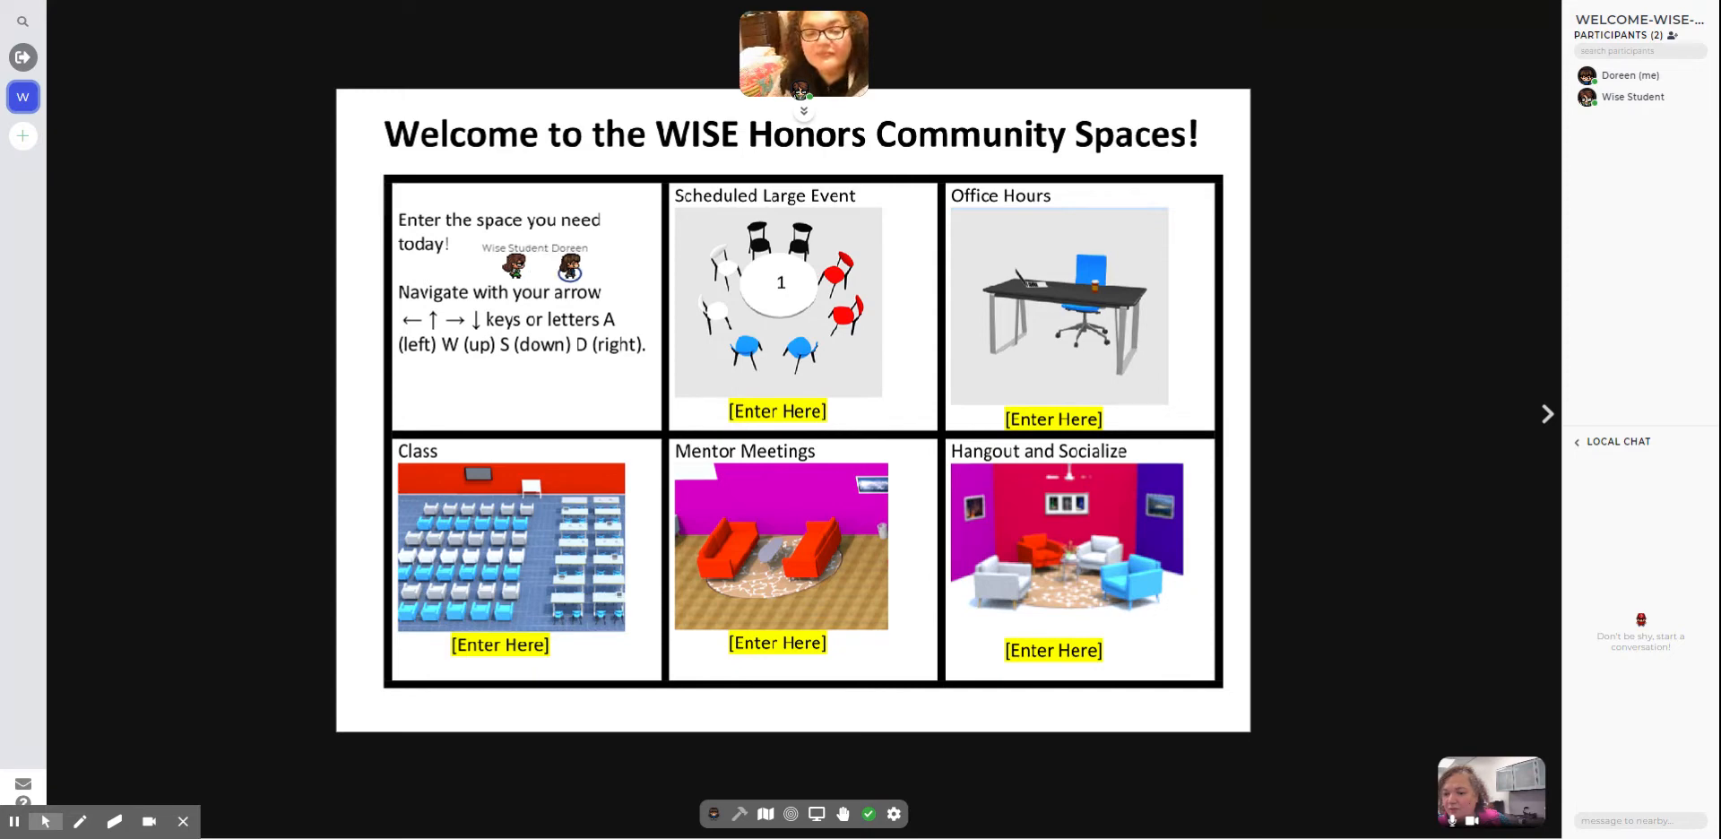
{"action": "key", "text": "Right"}
{"action": "key", "text": "Right"}
{"action": "key", "text": "Right"}
{"action": "key", "text": "Right"}
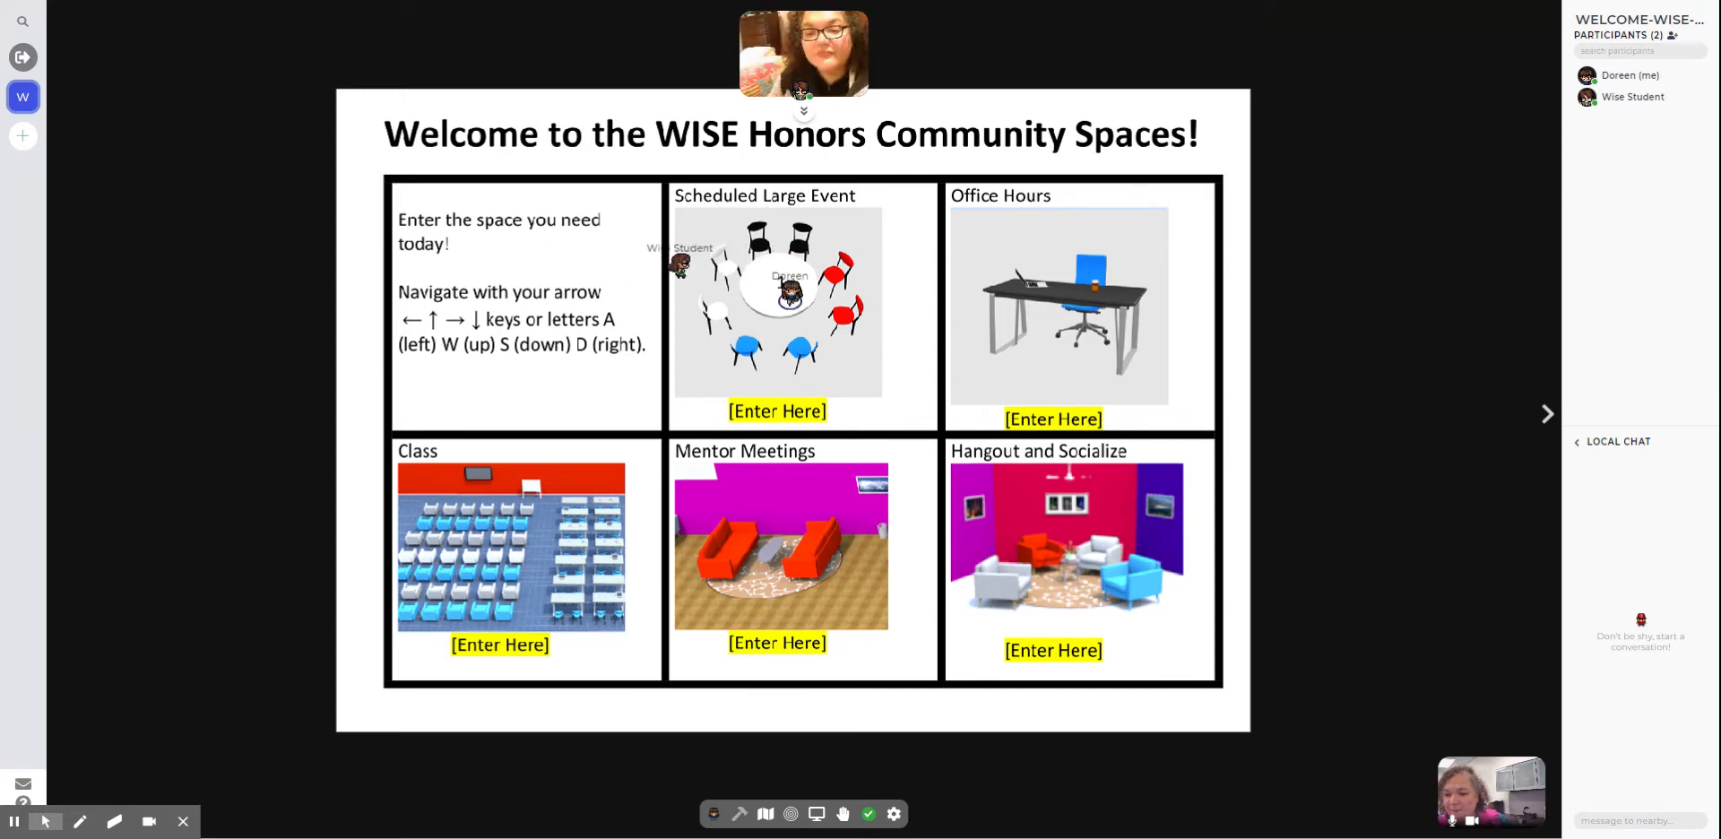
Enter the large event hall and walk right and up toward the advisor dots.
{"action": "key", "text": "Down"}
{"action": "key", "text": "Down"}
{"action": "key", "text": "Down"}
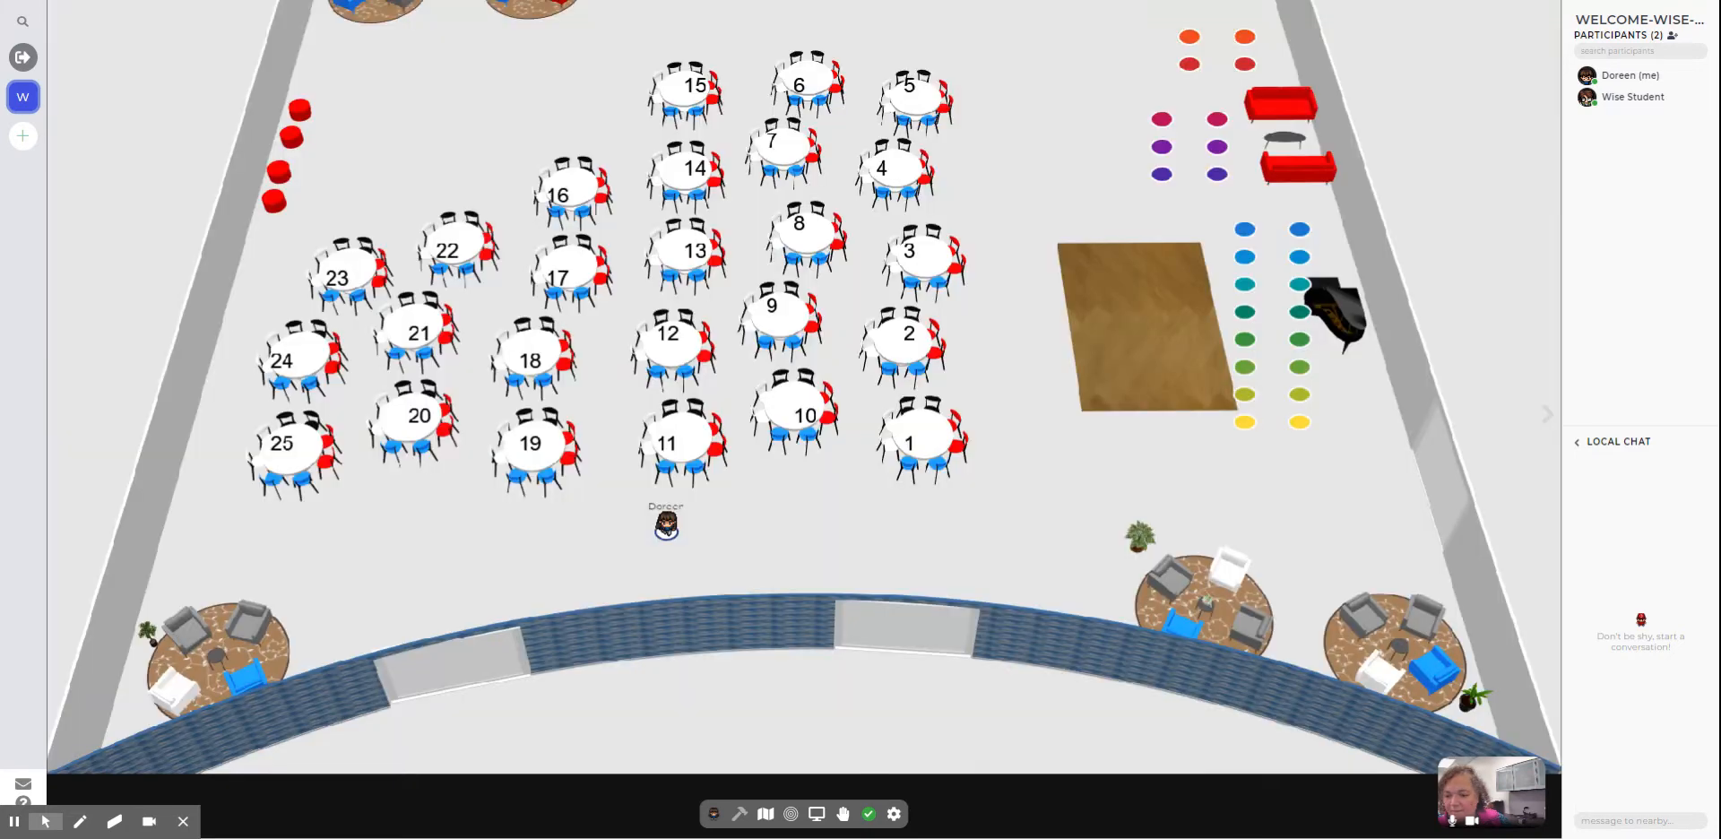
{"action": "key", "text": "Down"}
{"action": "key", "text": "Right"}
{"action": "key", "text": "Right"}
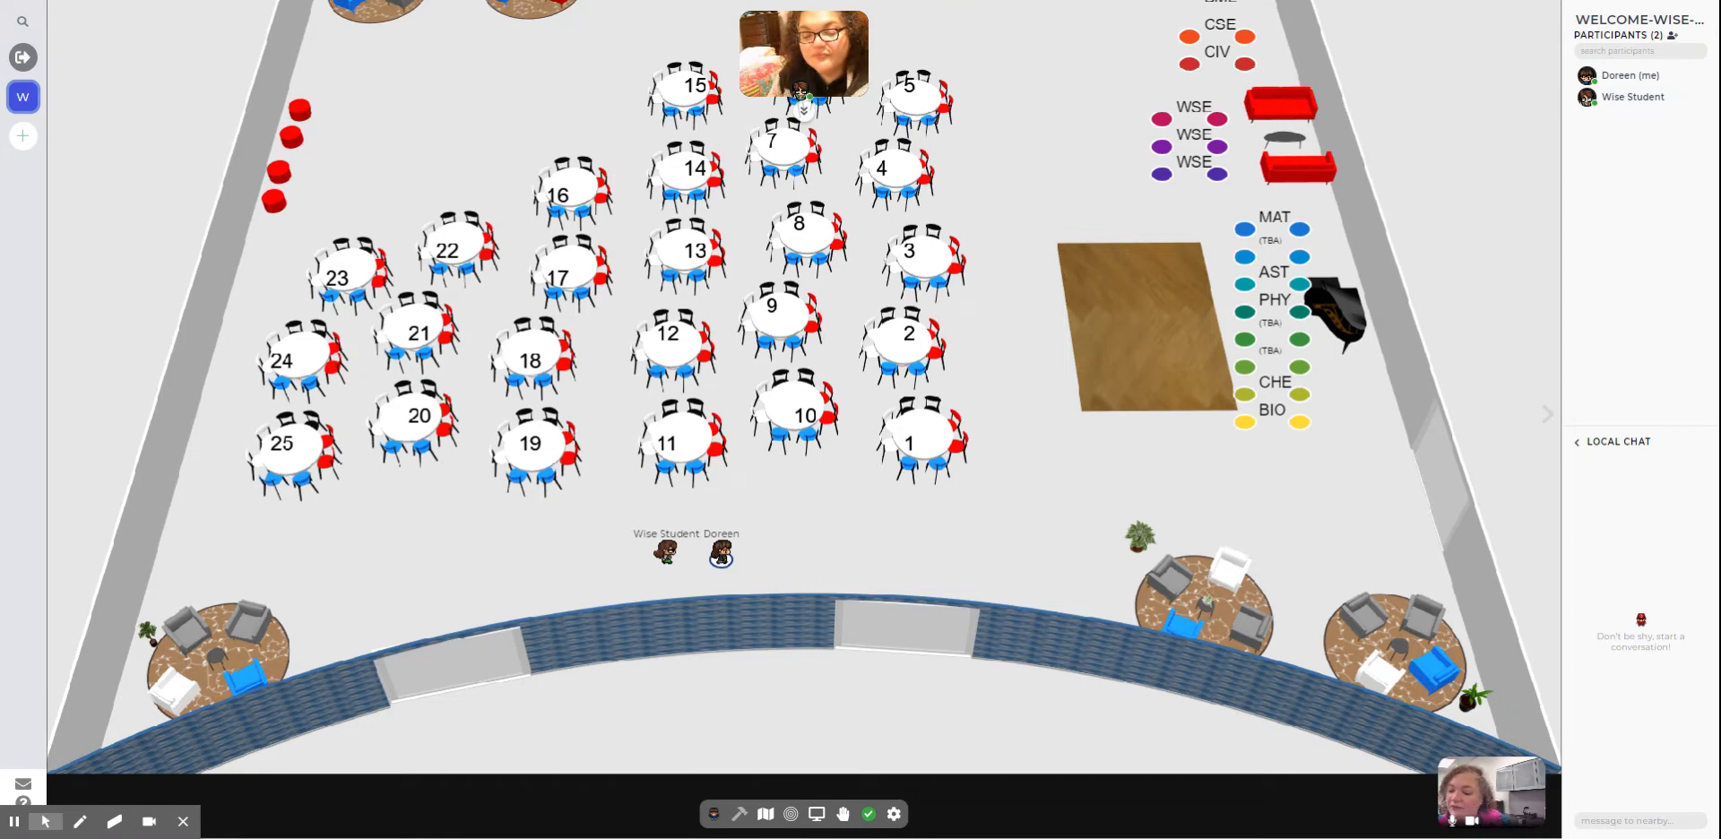
{"action": "key", "text": "Right"}
{"action": "key", "text": "Right"}
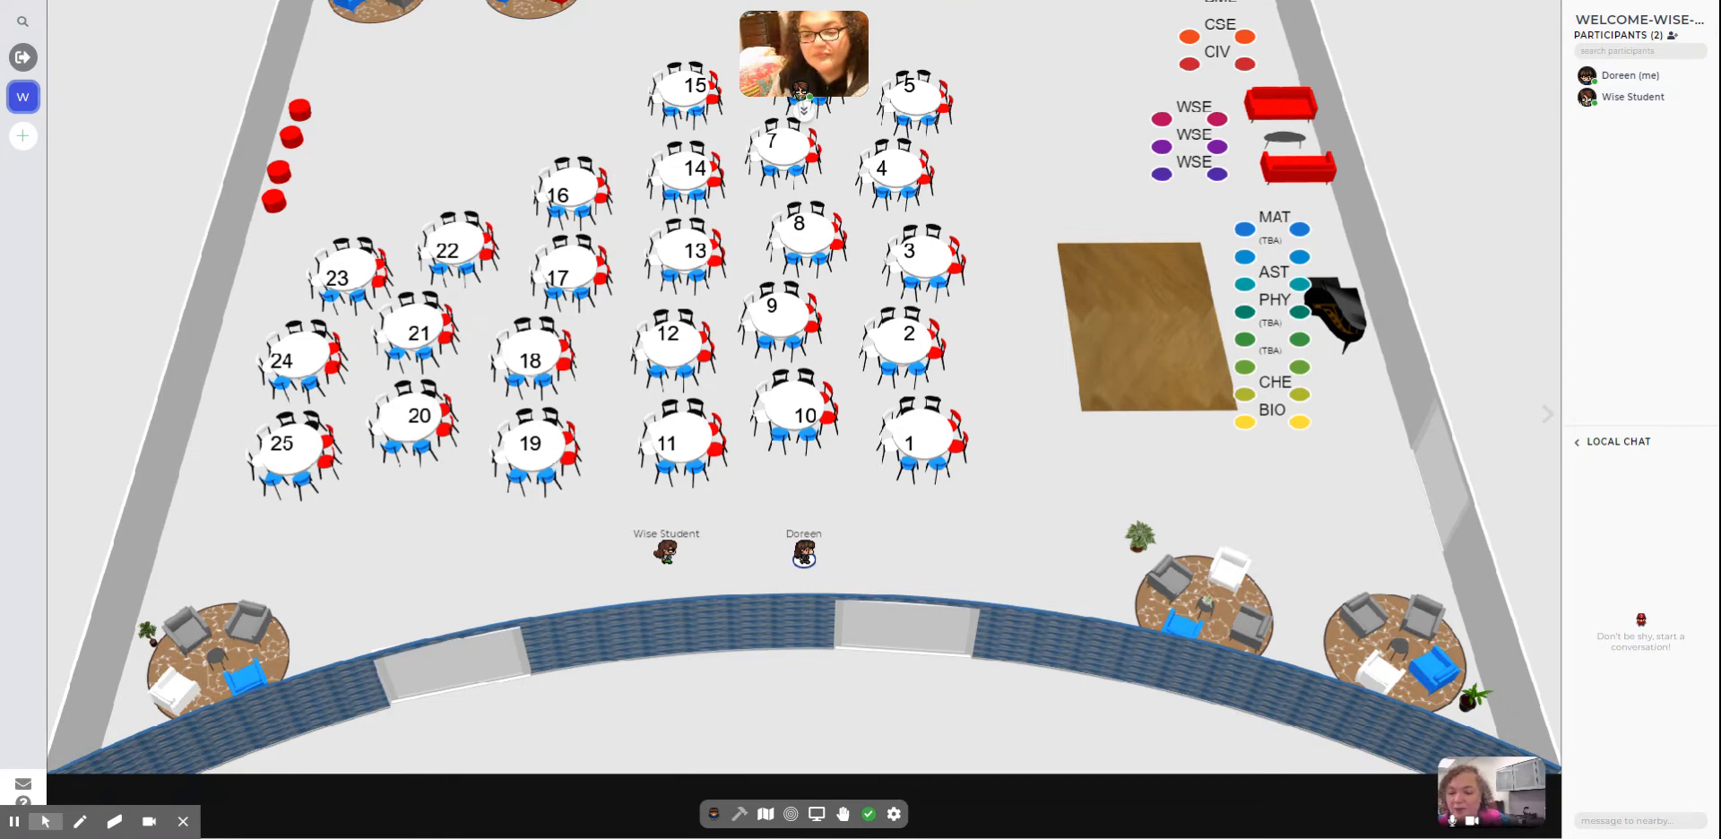
{"action": "key", "text": "Right"}
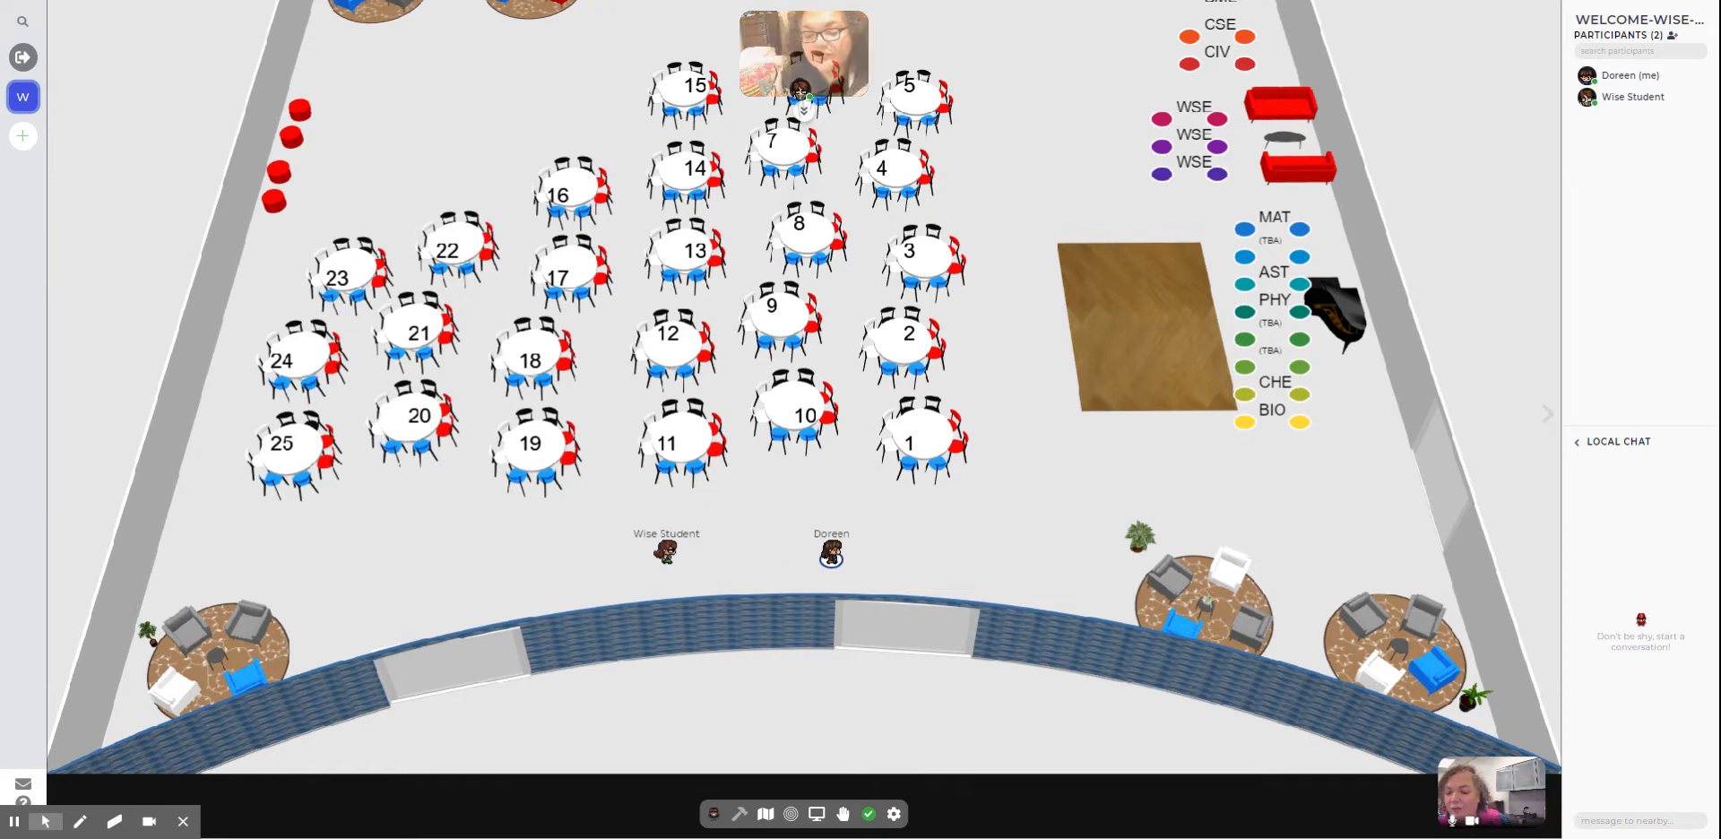
{"action": "key", "text": "Right"}
{"action": "key", "text": "Right"}
{"action": "key", "text": "Right"}
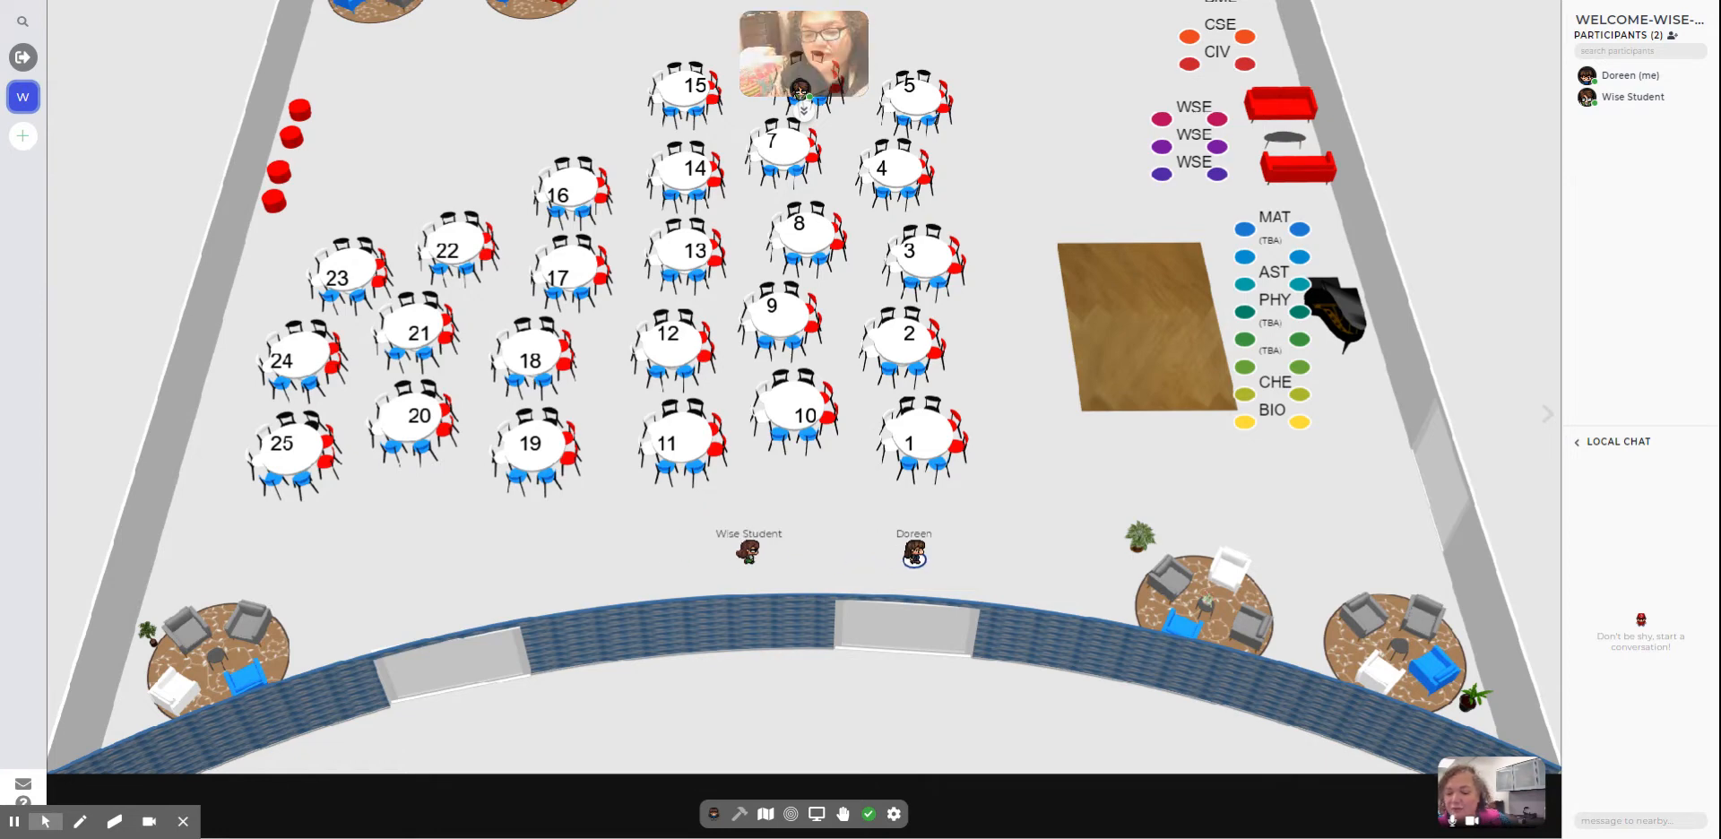
{"action": "key", "text": "Right"}
{"action": "key", "text": "Right"}
{"action": "key", "text": "Up"}
{"action": "key", "text": "Up"}
{"action": "key", "text": "Right"}
{"action": "key", "text": "Up"}
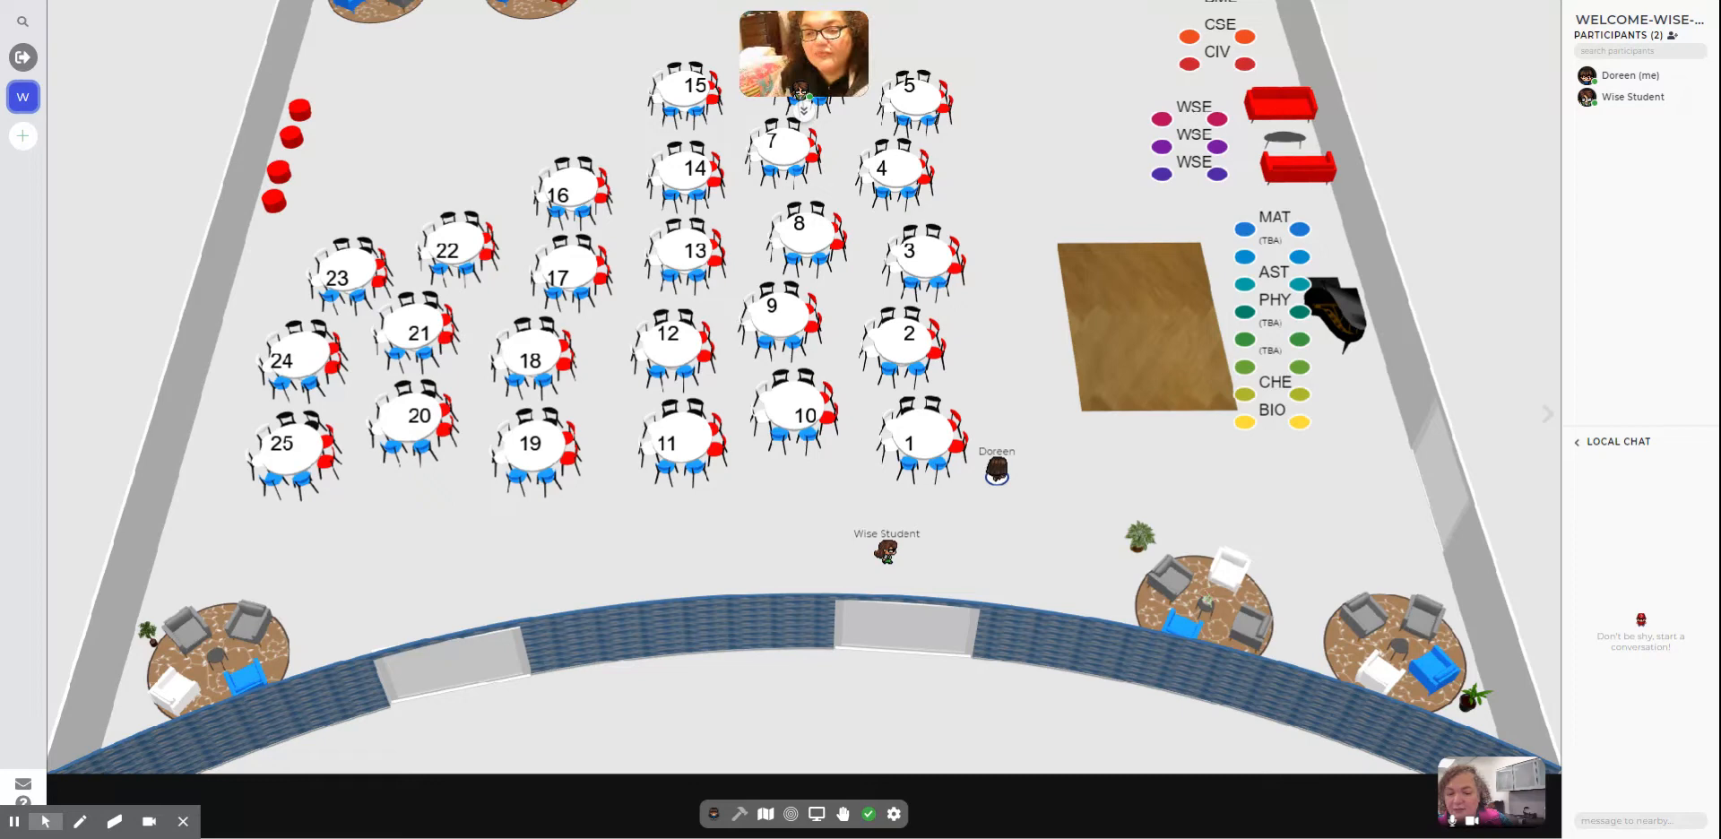
{"action": "key", "text": "Right"}
{"action": "key", "text": "Up"}
{"action": "key", "text": "Up"}
{"action": "key", "text": "Up"}
{"action": "key", "text": "Up"}
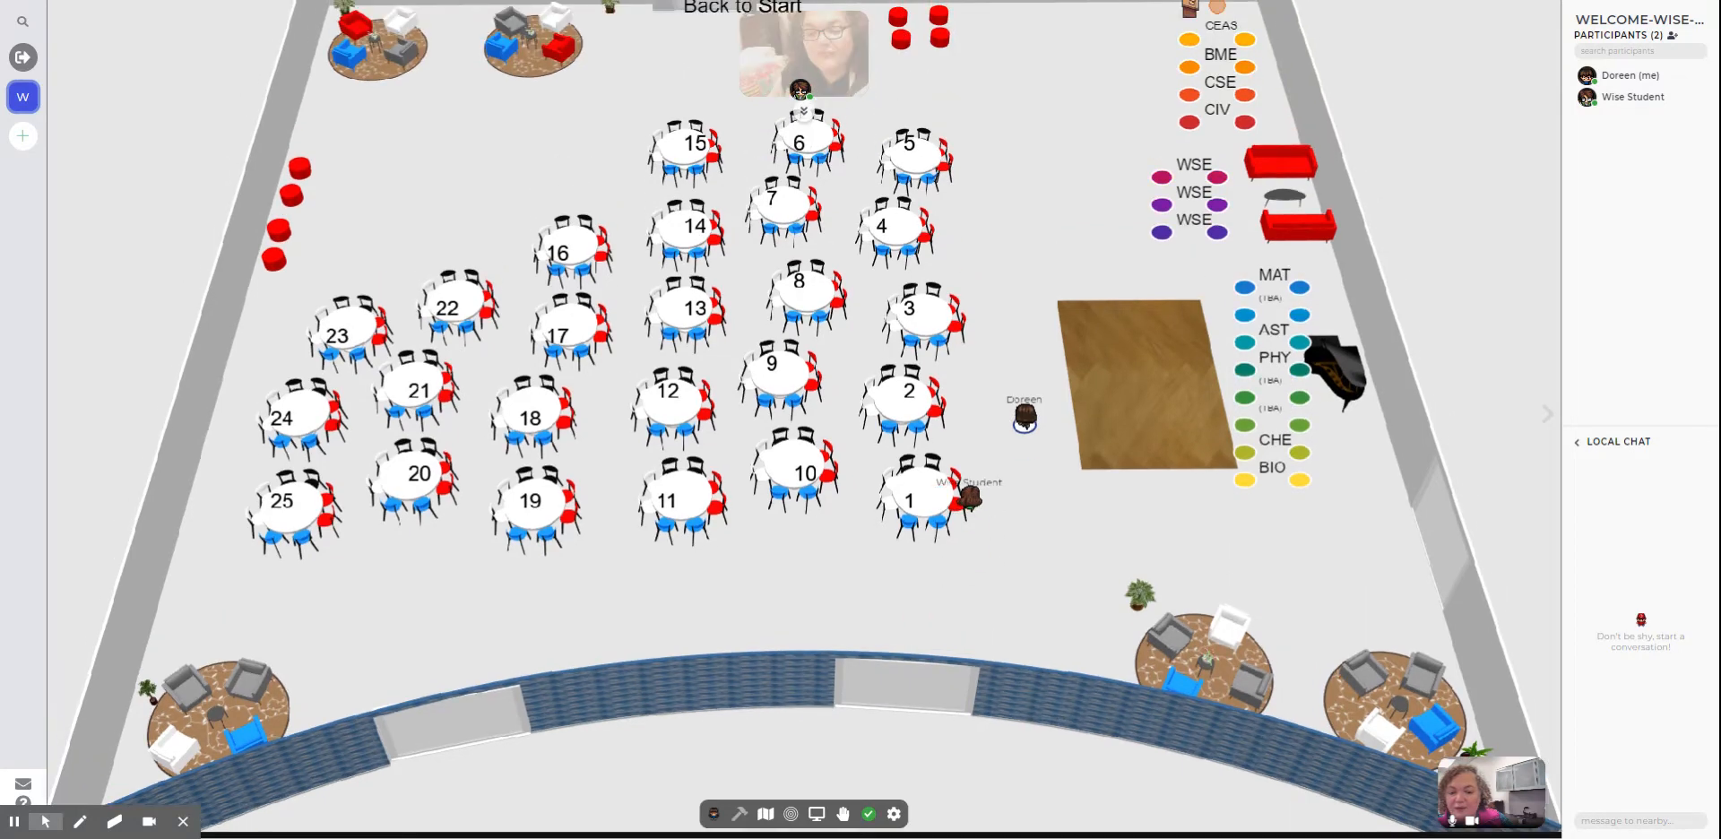
Walk up to the top tables, reaching the CCAS podium and CIV table.
{"action": "key", "text": "Up"}
{"action": "key", "text": "Up"}
{"action": "key", "text": "Right"}
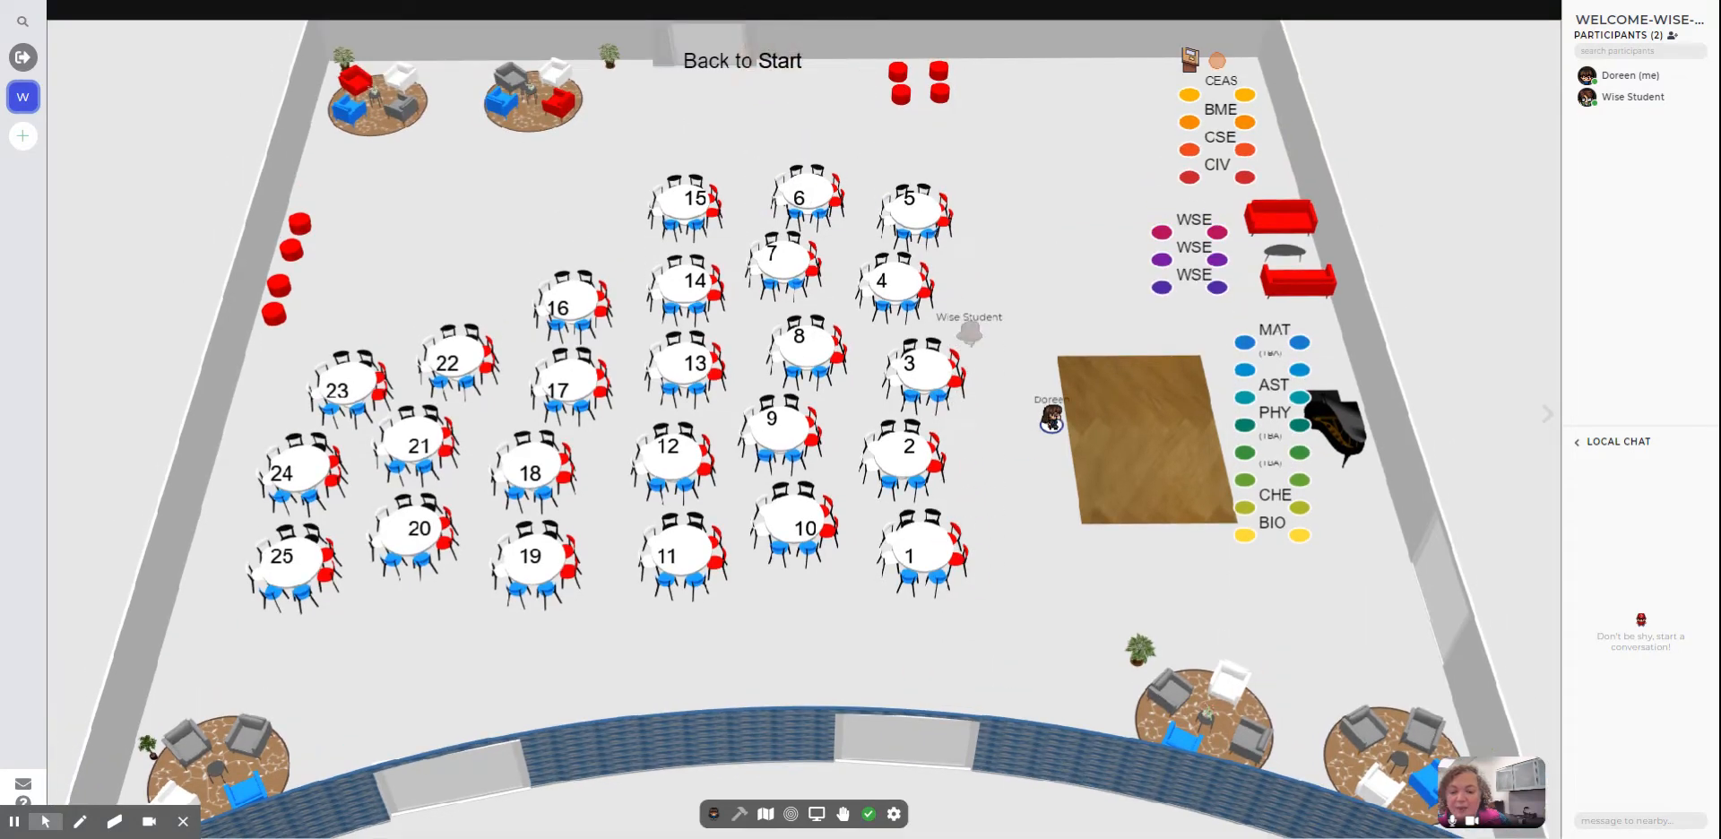
{"action": "key", "text": "Right"}
{"action": "key", "text": "Up"}
{"action": "key", "text": "Up"}
{"action": "key", "text": "Up"}
{"action": "key", "text": "Up"}
{"action": "key", "text": "Up"}
{"action": "key", "text": "Up"}
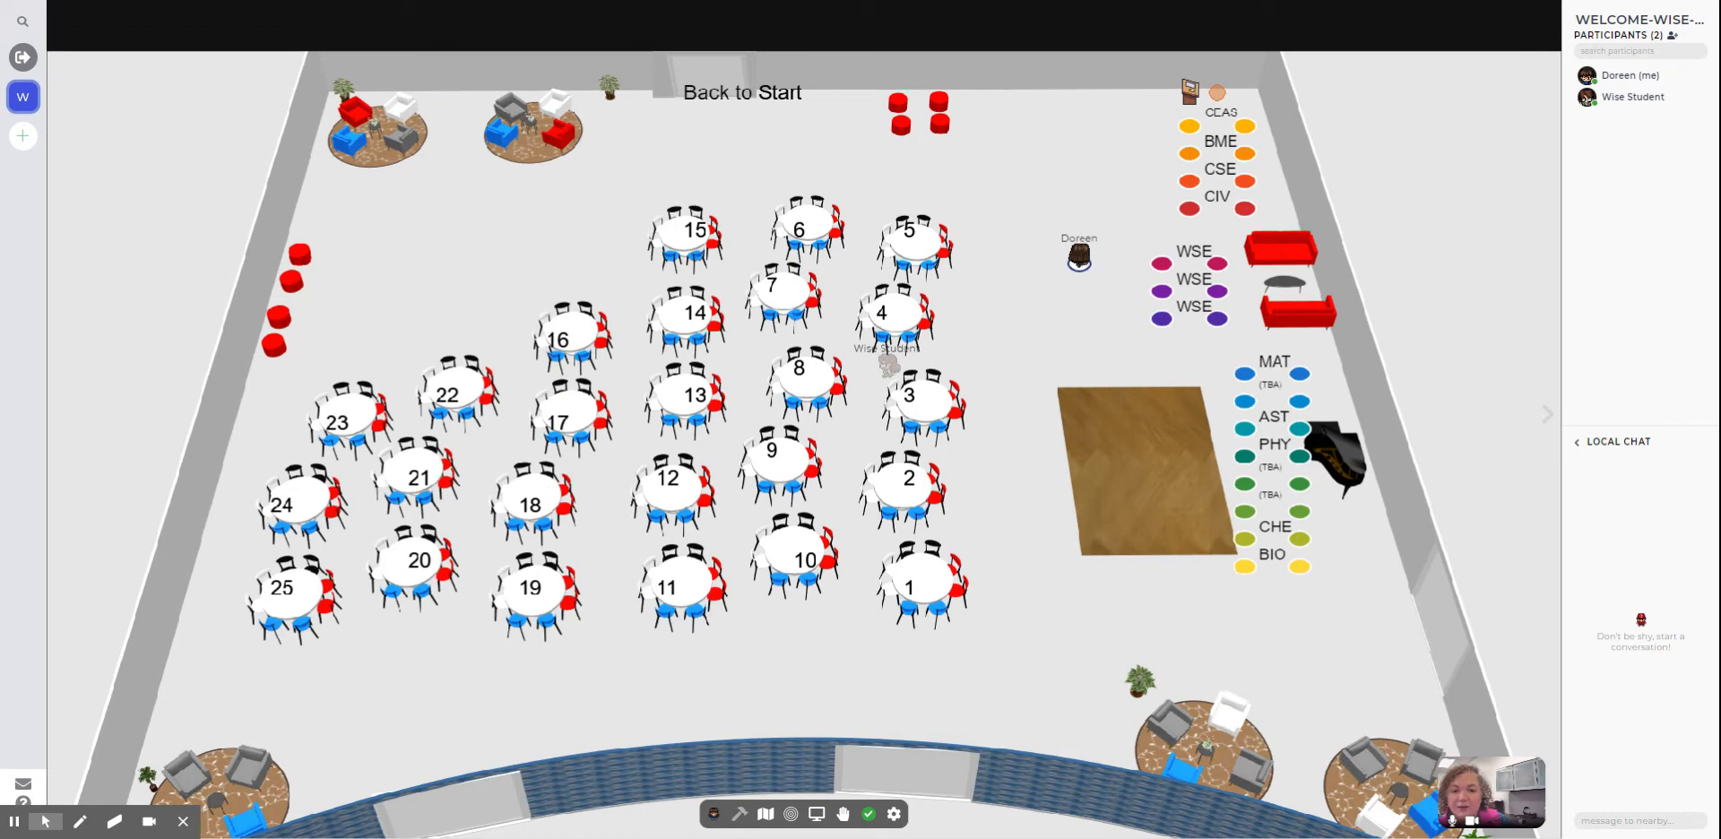
{"action": "key", "text": "Up"}
{"action": "key", "text": "Up"}
{"action": "key", "text": "Up"}
{"action": "key", "text": "Right"}
{"action": "key", "text": "Up"}
{"action": "key", "text": "Right"}
{"action": "key", "text": "Up"}
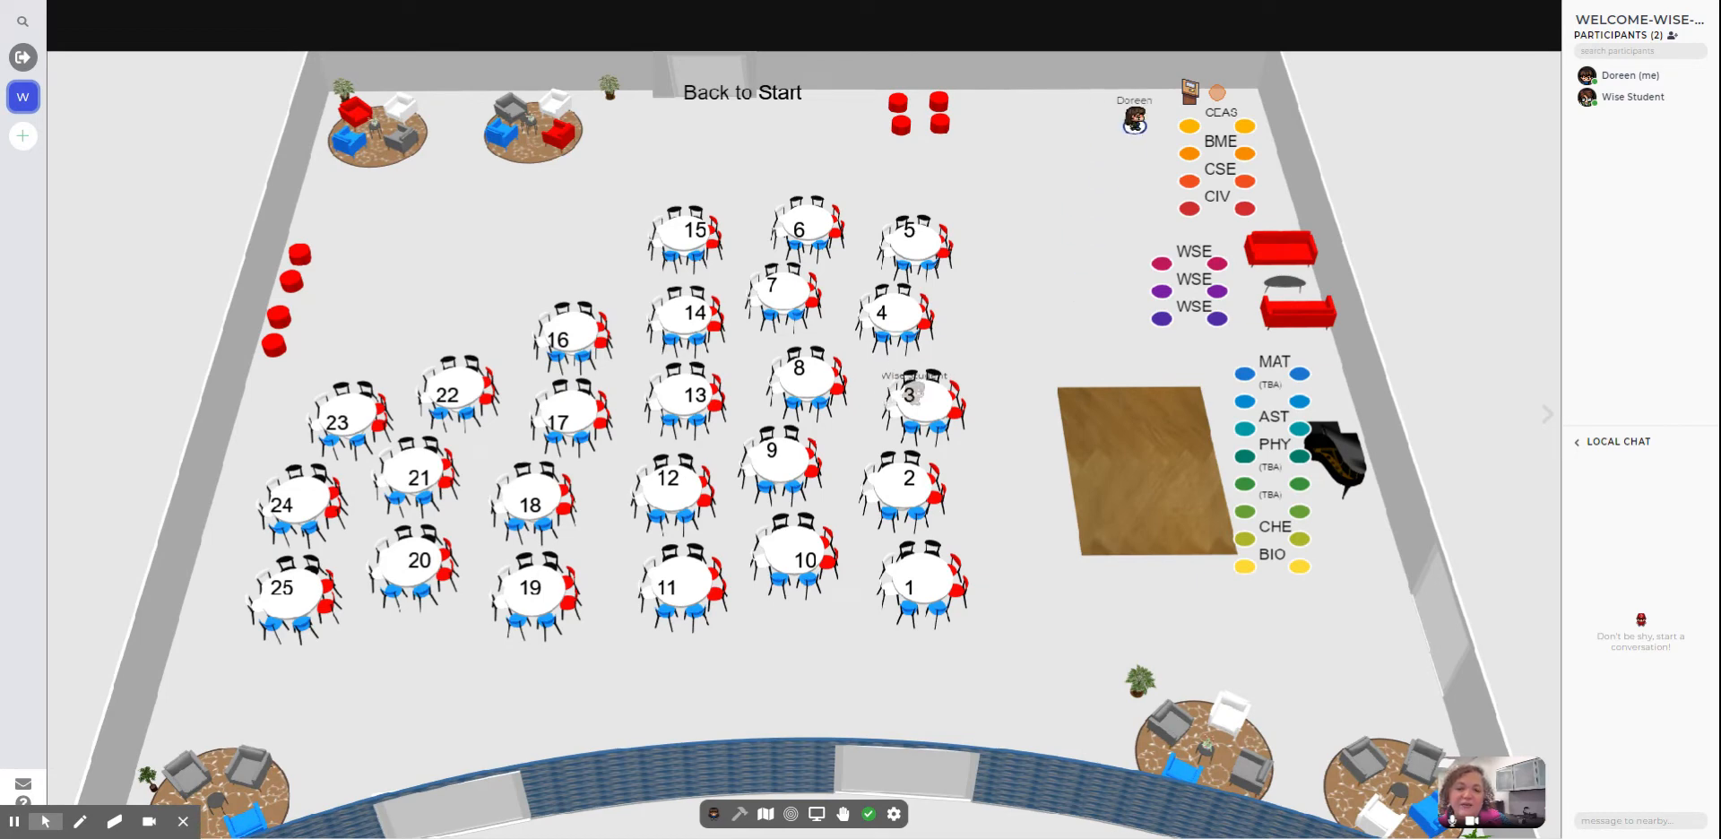
{"action": "key", "text": "Down"}
{"action": "key", "text": "Down"}
{"action": "key", "text": "Down"}
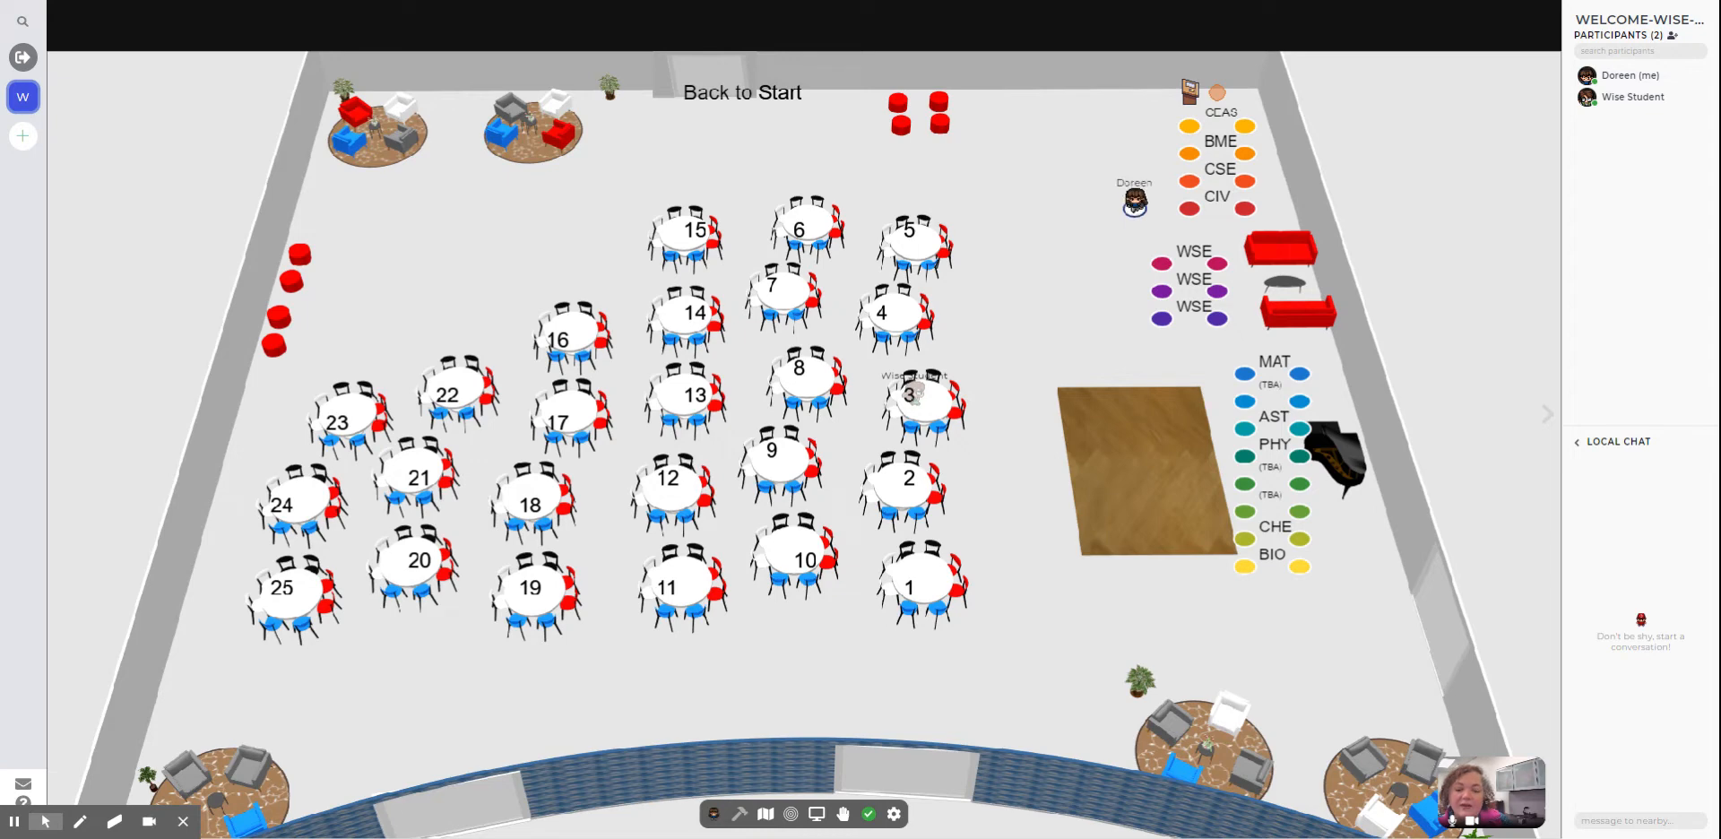
{"action": "key", "text": "Up"}
{"action": "key", "text": "Up"}
{"action": "key", "text": "Up"}
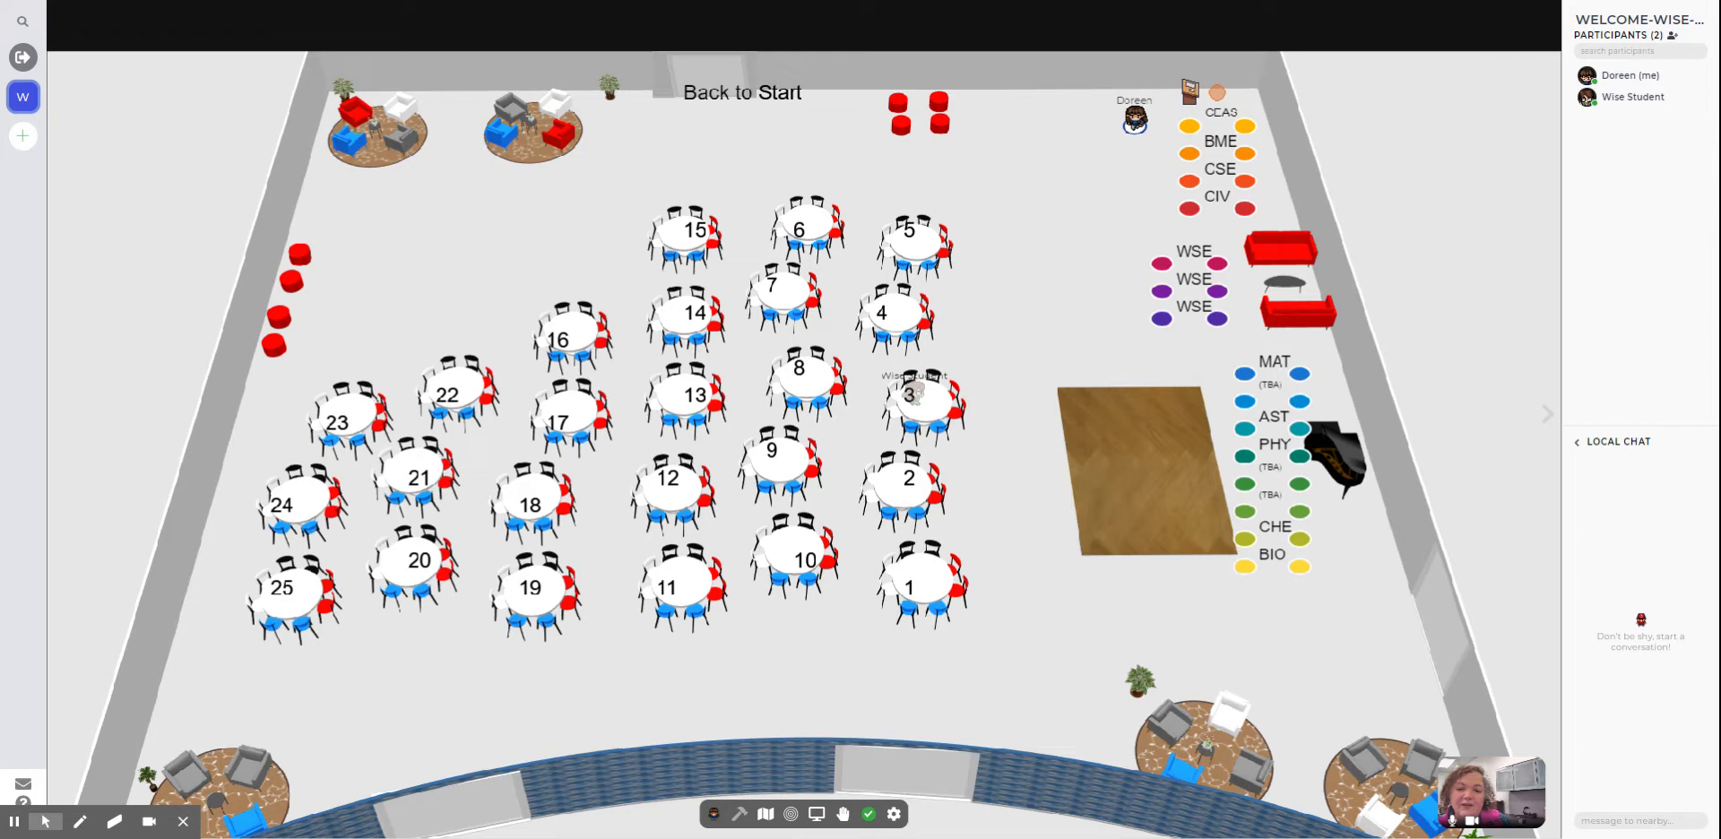
Walk down past the BME, CSE and both WSE tables to stand beside the MAT table.
{"action": "key", "text": "Down"}
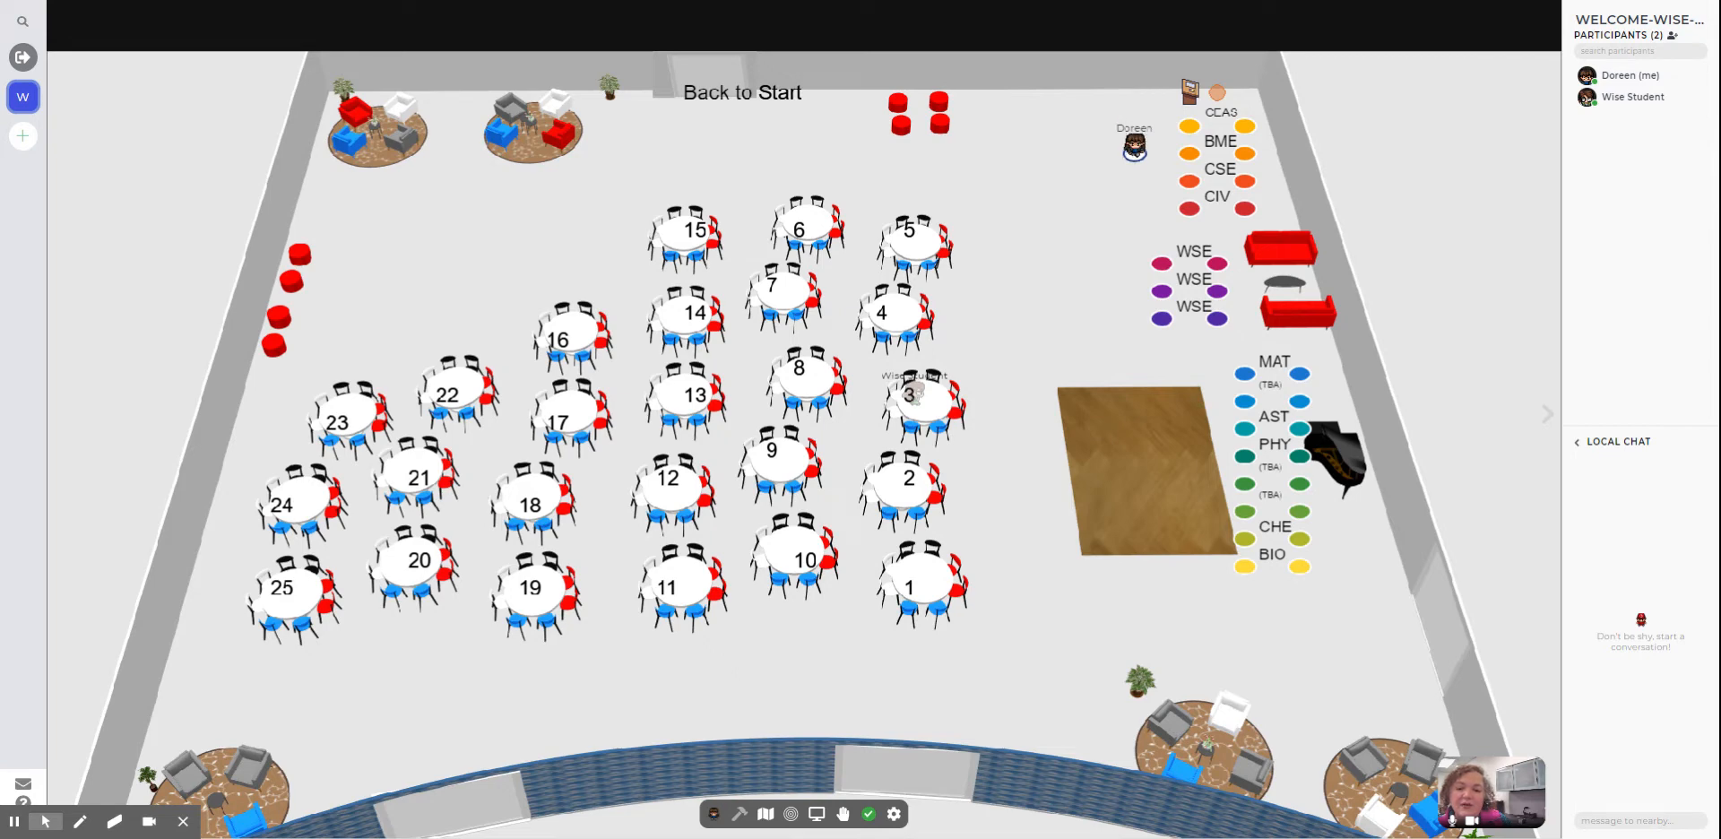
{"action": "key", "text": "Down"}
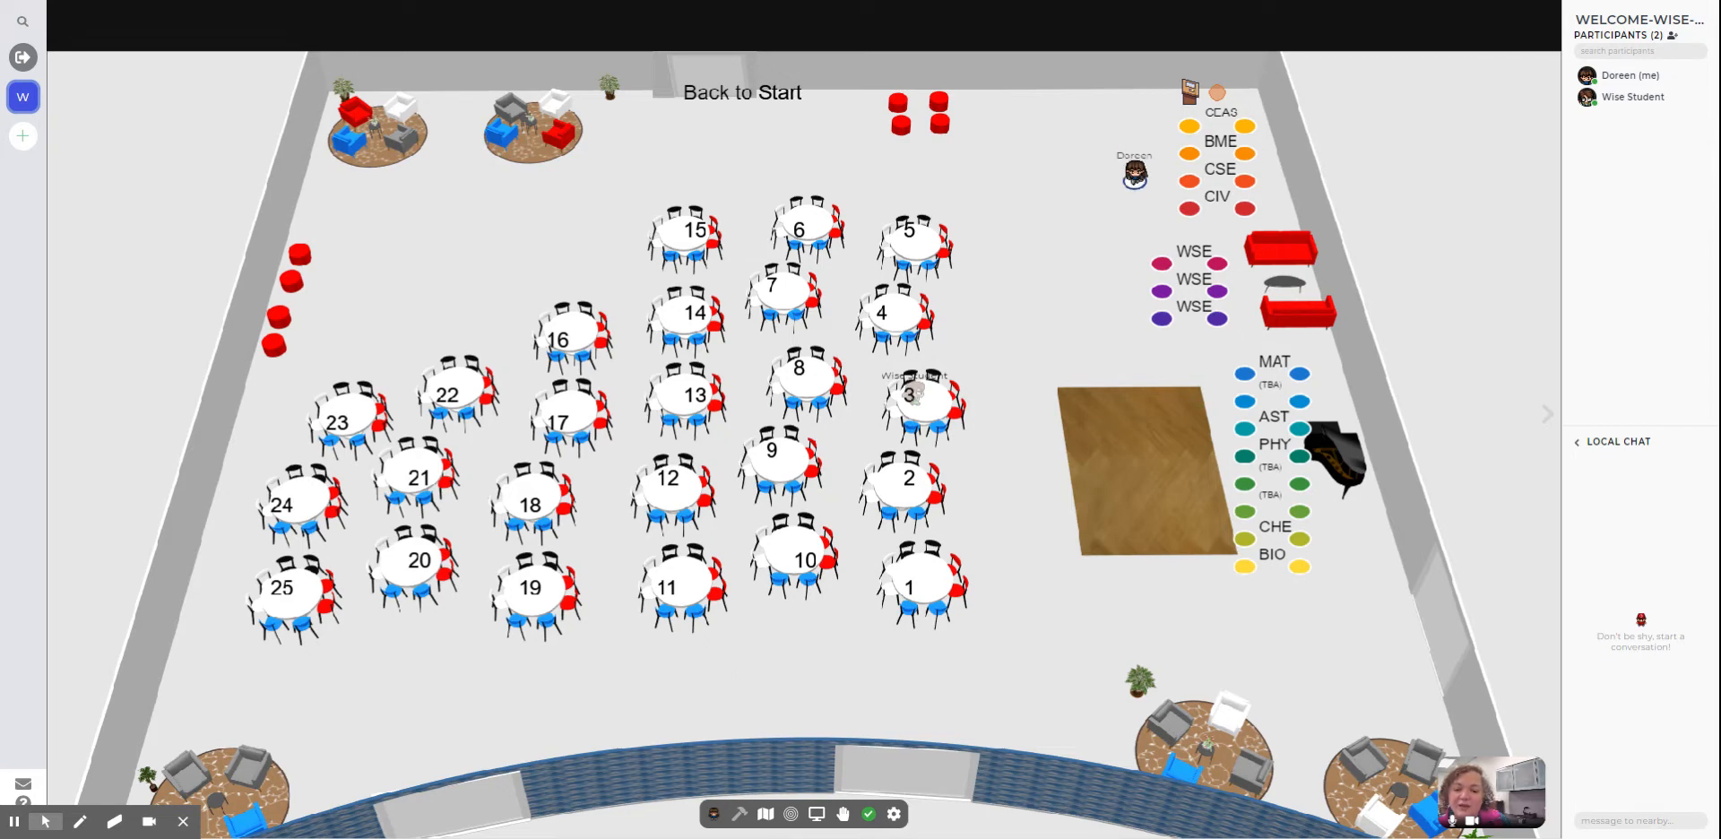
{"action": "key", "text": "Down"}
{"action": "key", "text": "Left"}
{"action": "key", "text": "Down"}
{"action": "key", "text": "Down"}
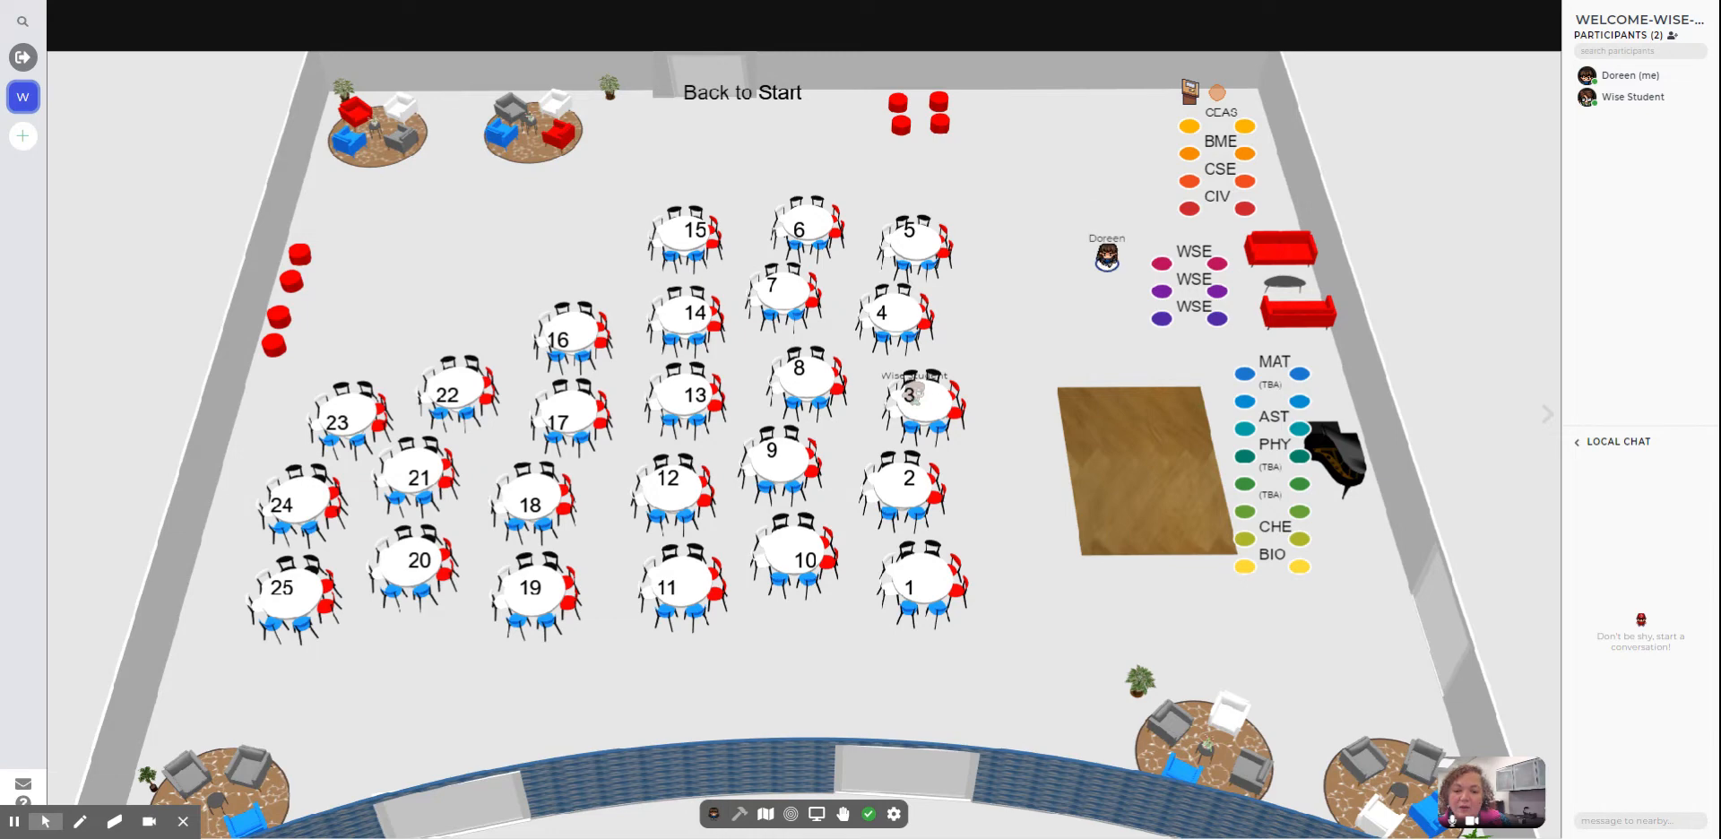
{"action": "key", "text": "Down"}
{"action": "key", "text": "Down"}
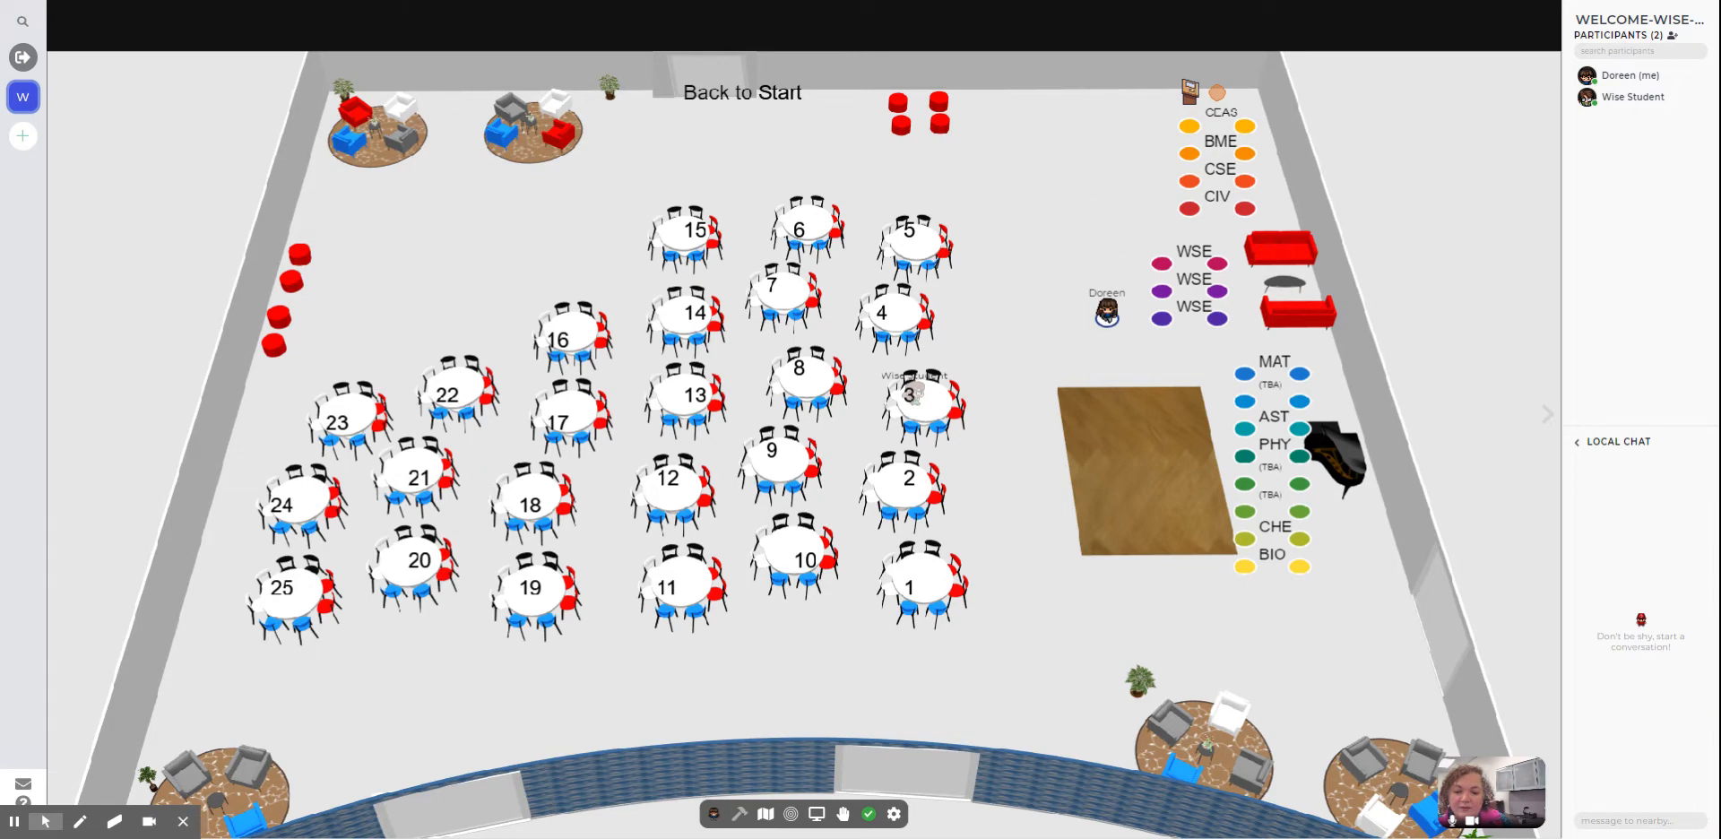
{"action": "key", "text": "Right"}
{"action": "key", "text": "Down"}
{"action": "key", "text": "Right"}
{"action": "key", "text": "Right"}
{"action": "key", "text": "Right"}
{"action": "key", "text": "Down"}
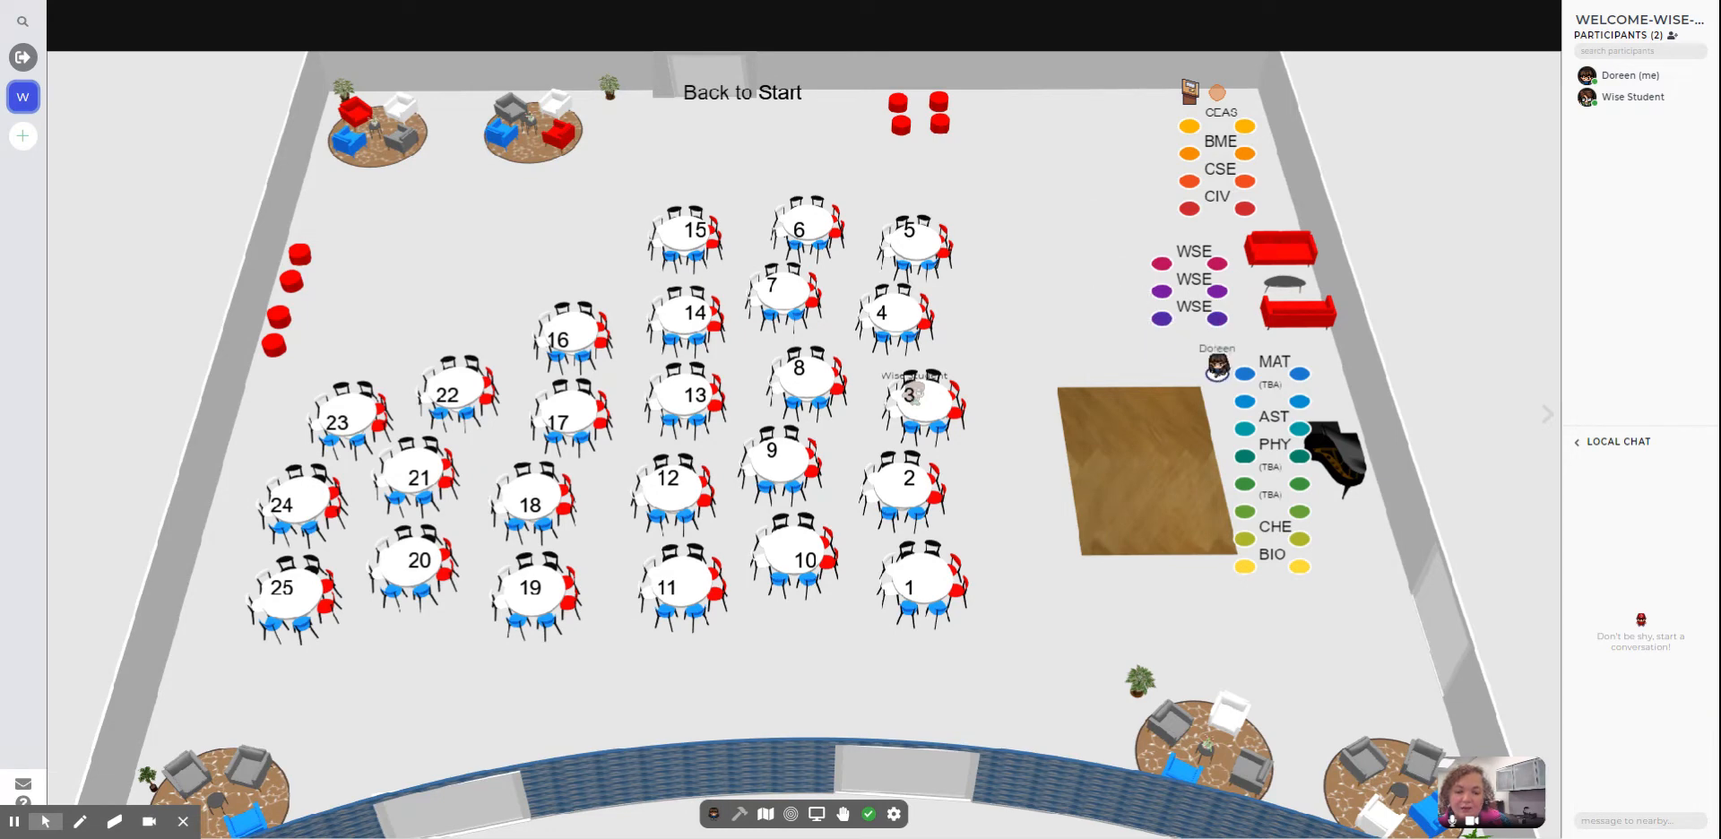
{"action": "key", "text": "Down"}
{"action": "key", "text": "Down"}
{"action": "key", "text": "Down"}
{"action": "key", "text": "Down"}
{"action": "key", "text": "Down"}
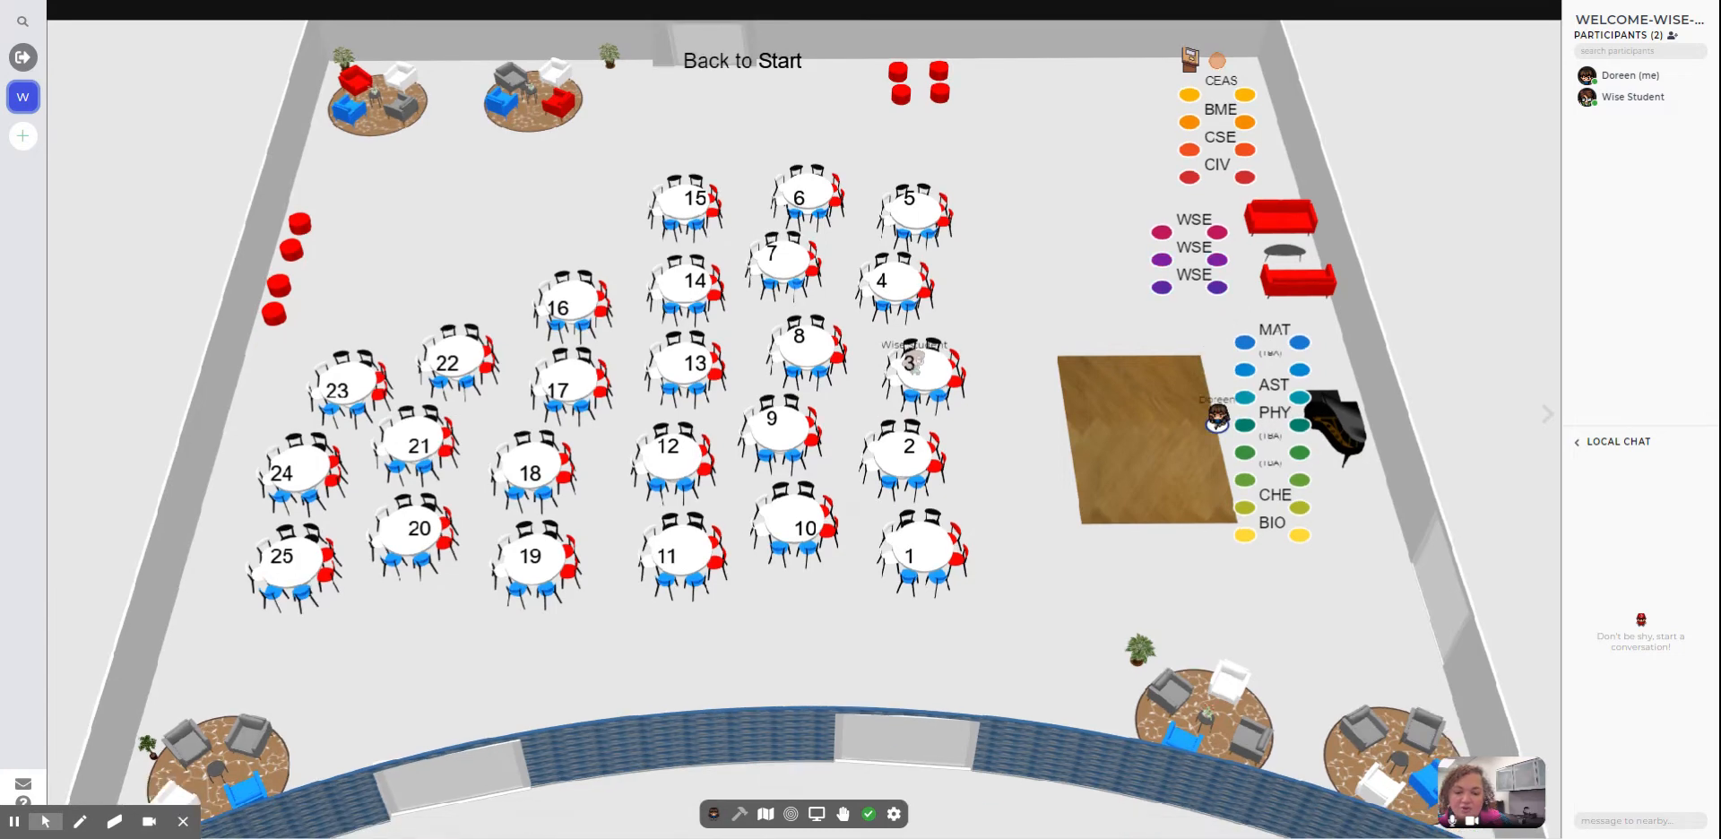
{"action": "key", "text": "Down"}
Loop across the wooden floor and back to stand beside the lowest WSE table.
{"action": "key", "text": "Up"}
{"action": "key", "text": "Up"}
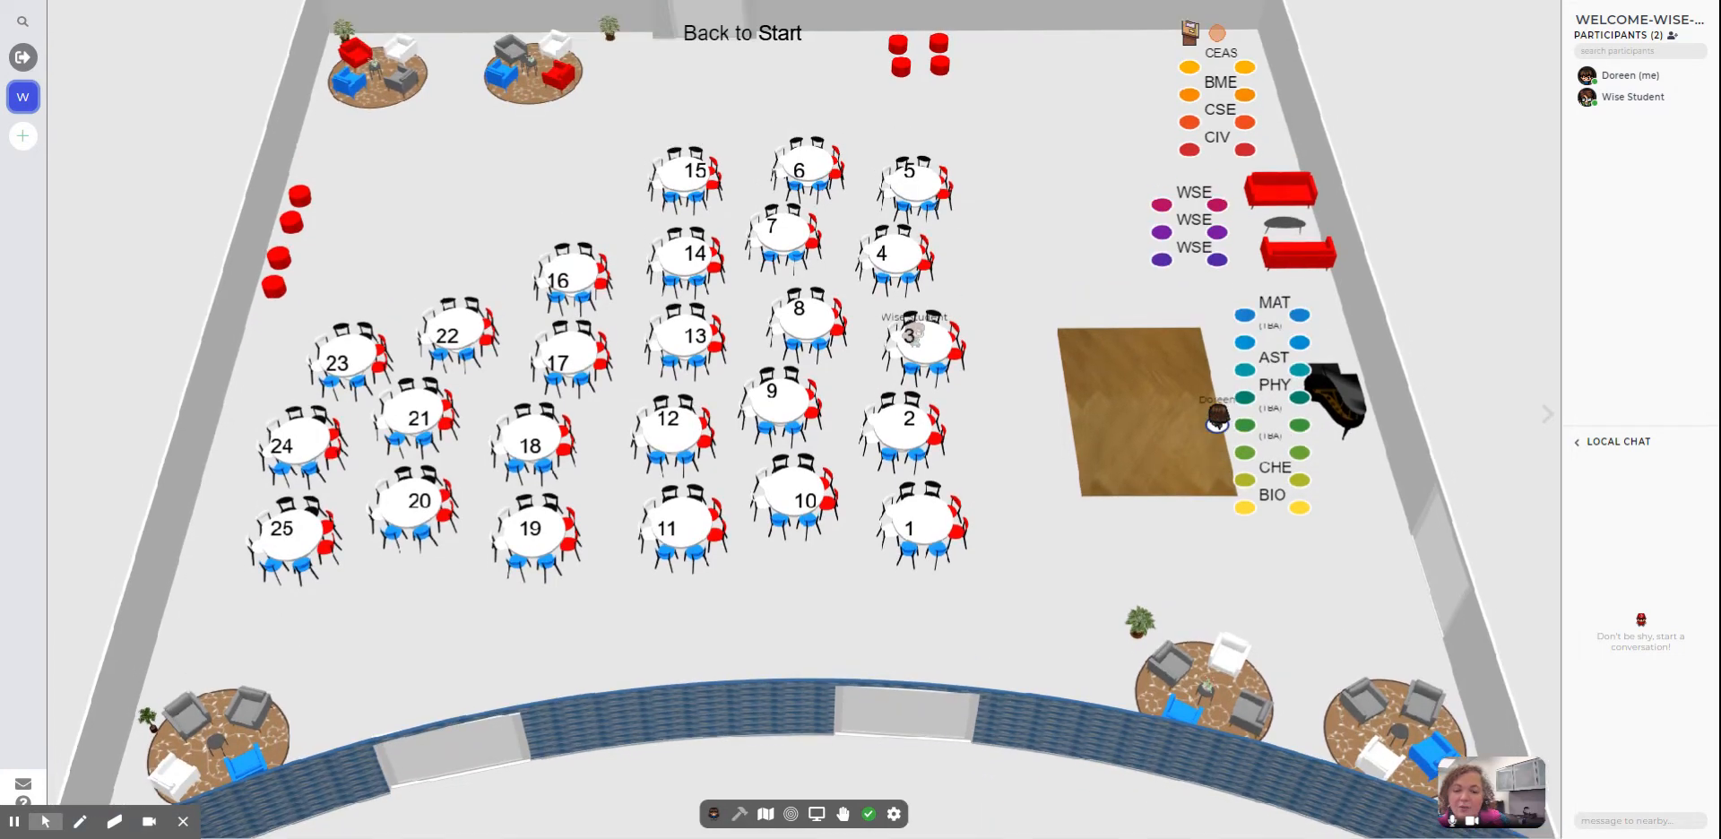
{"action": "key", "text": "Up"}
{"action": "key", "text": "Left"}
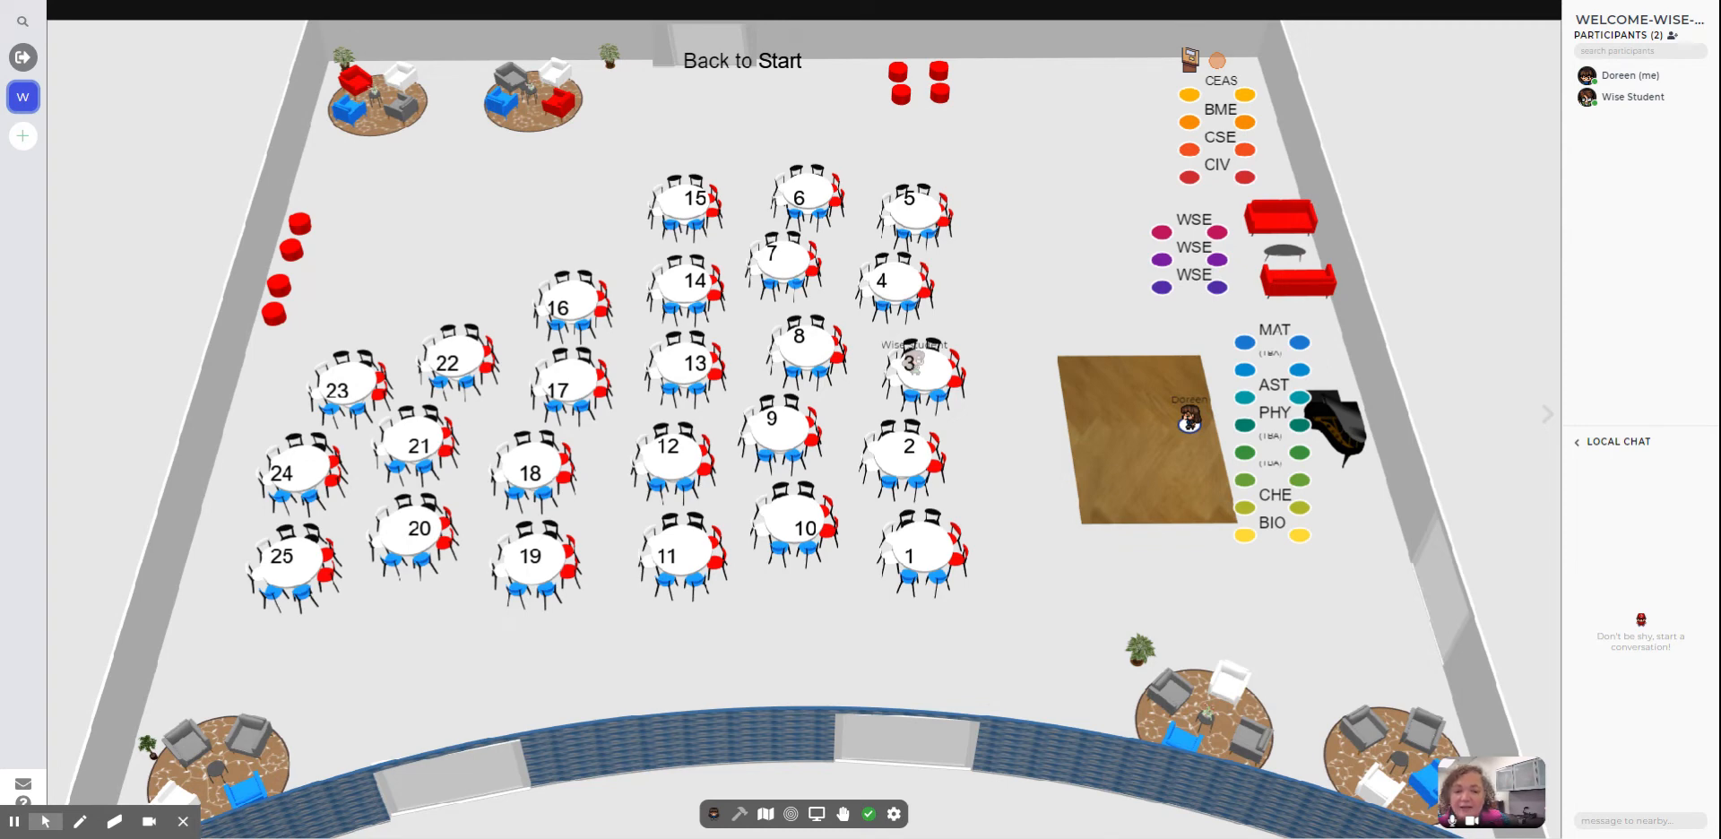
{"action": "key", "text": "Up"}
{"action": "key", "text": "Up"}
{"action": "key", "text": "Up"}
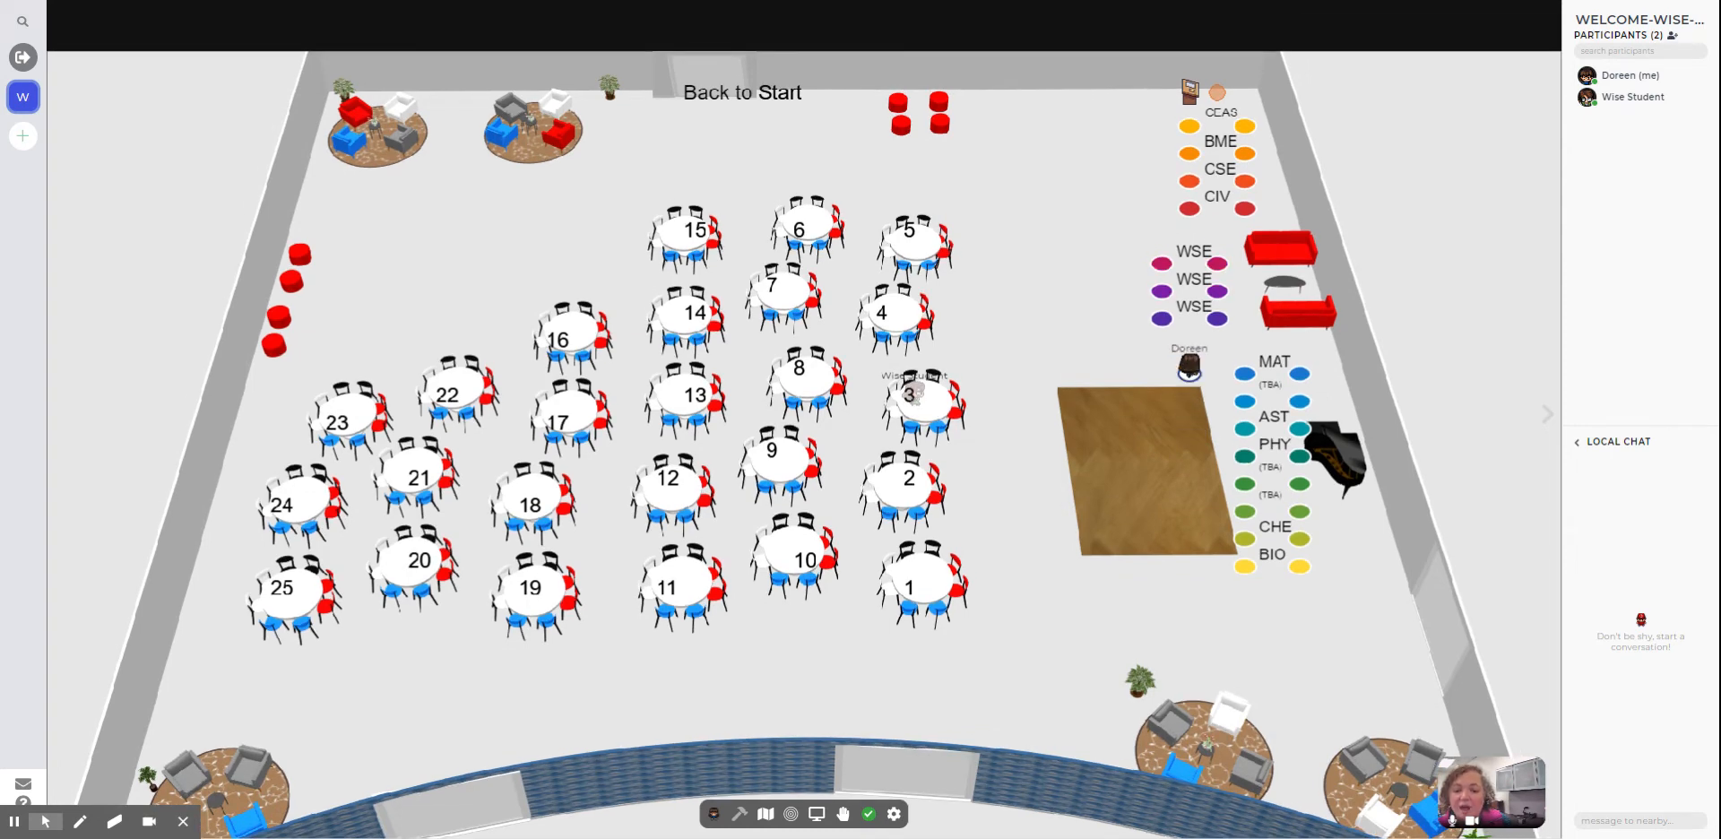
{"action": "key", "text": "Left"}
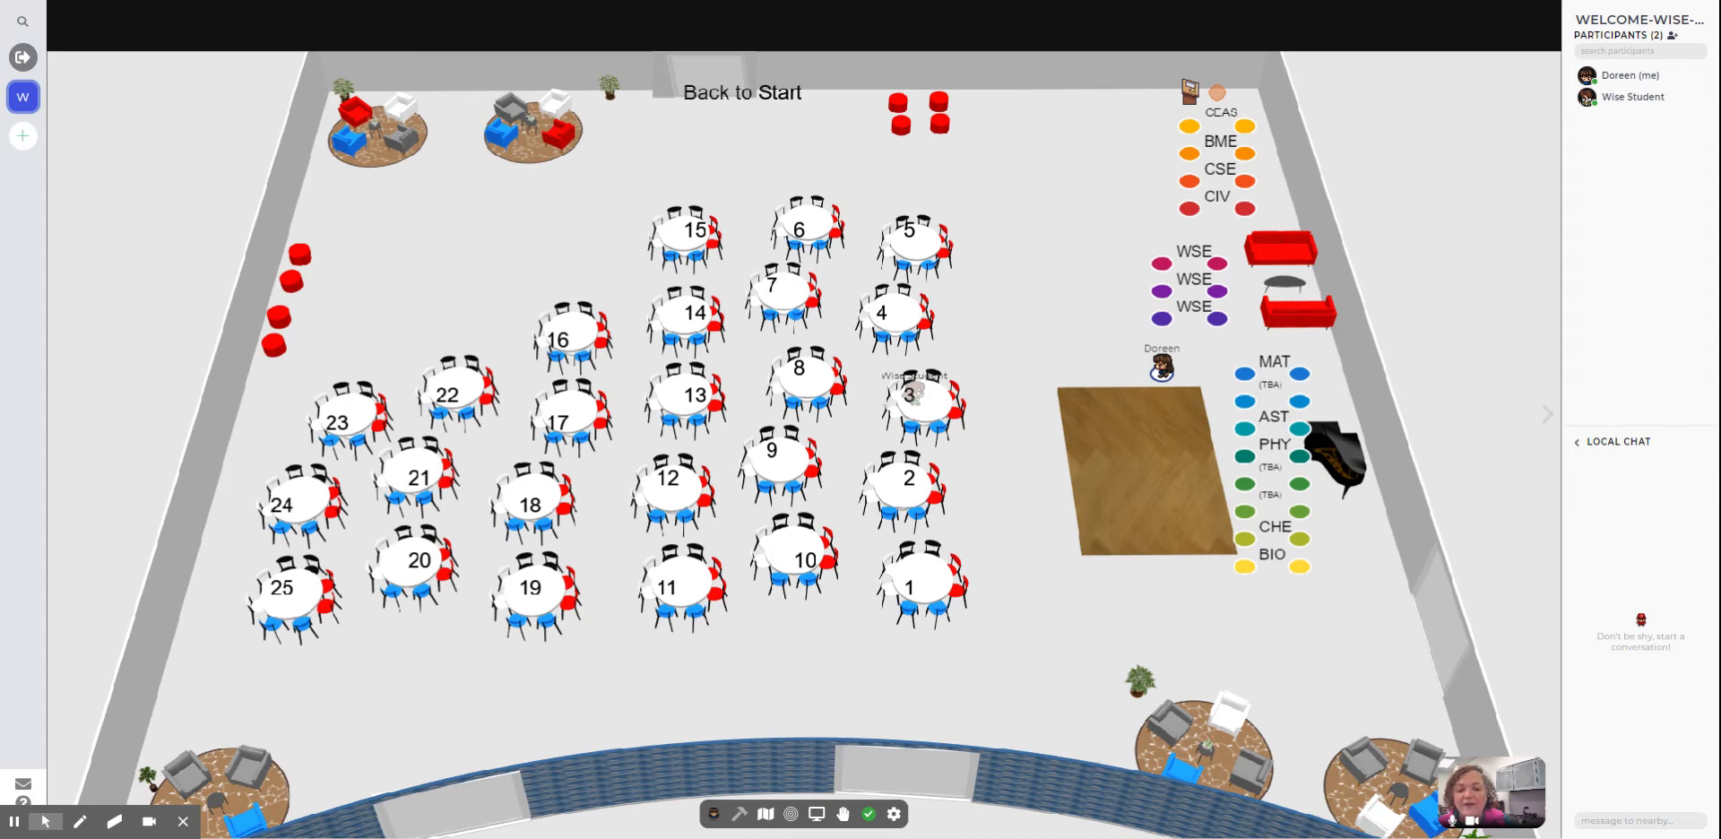
{"action": "key", "text": "Right"}
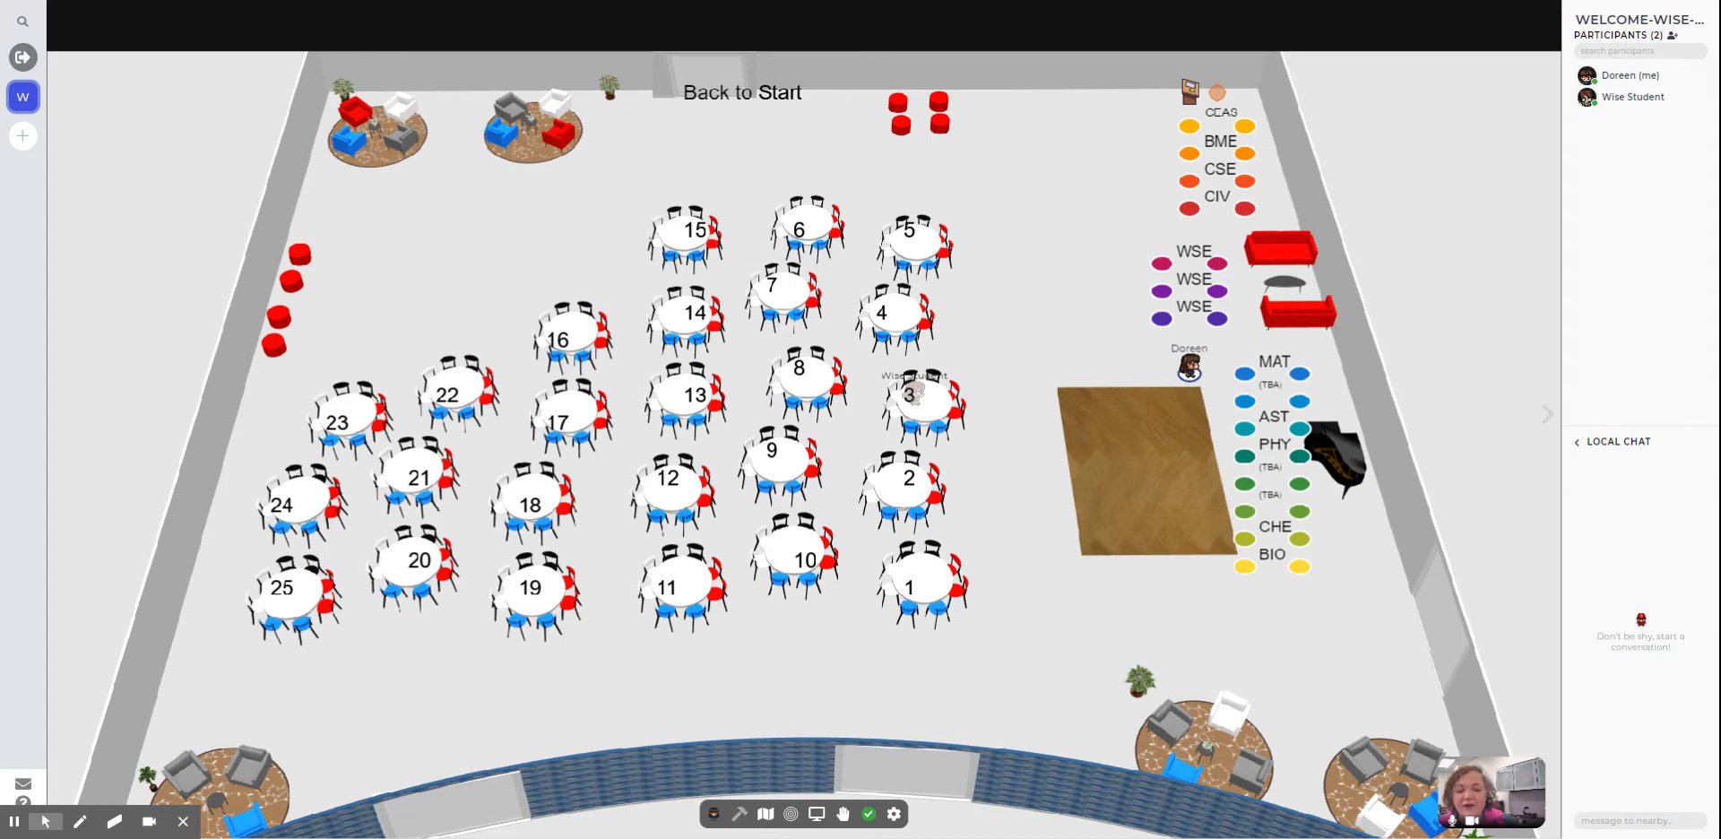
{"action": "key", "text": "Right"}
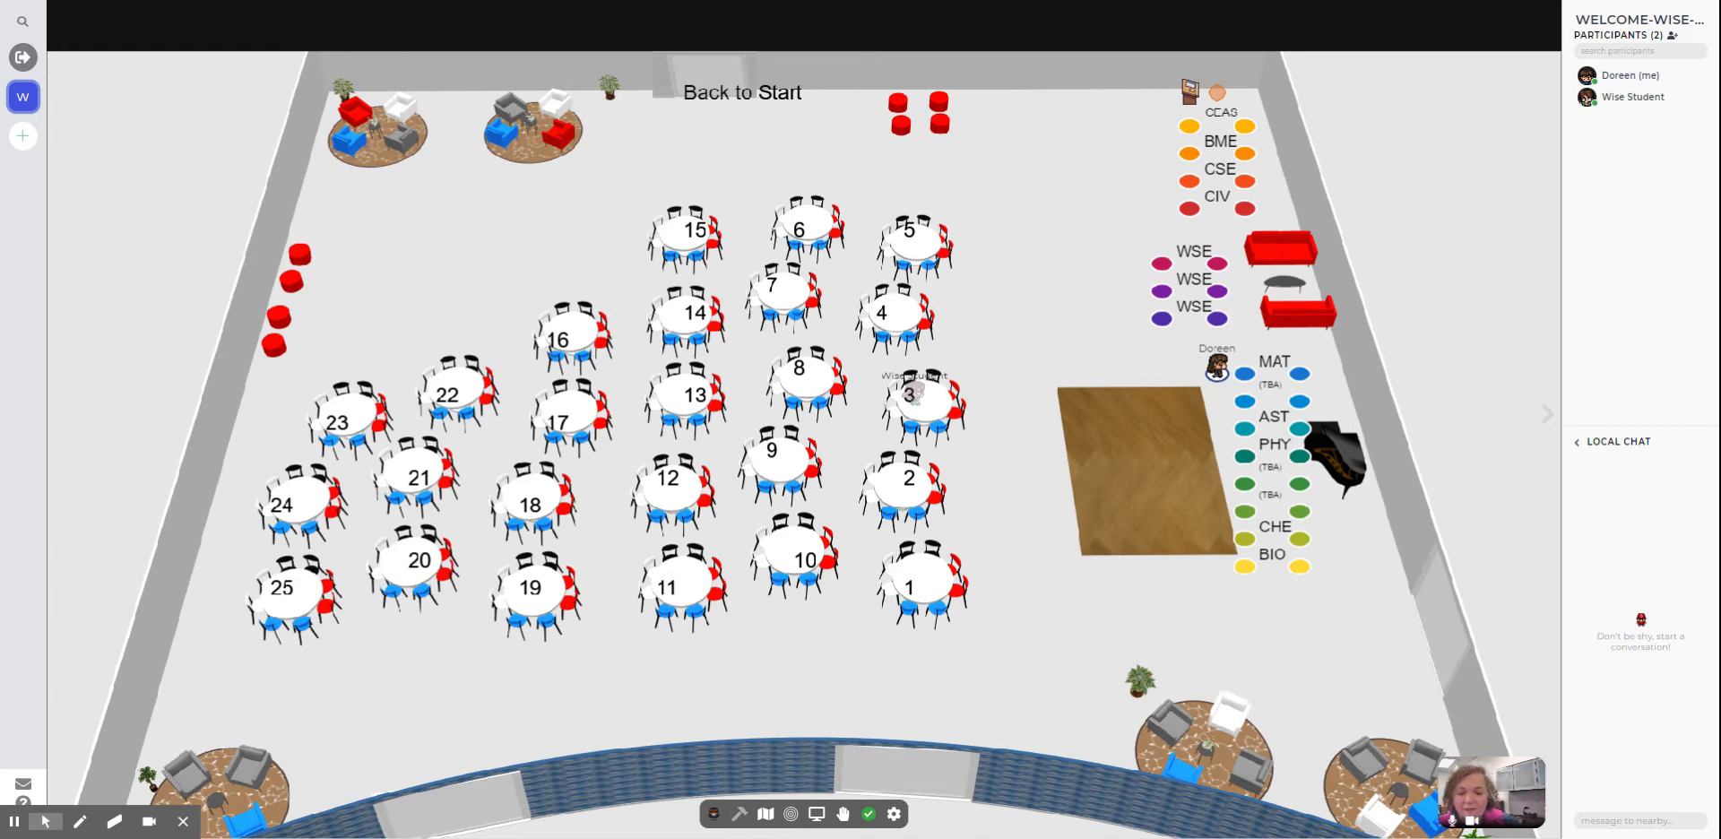
{"action": "key", "text": "Up"}
{"action": "key", "text": "Right"}
{"action": "key", "text": "Up"}
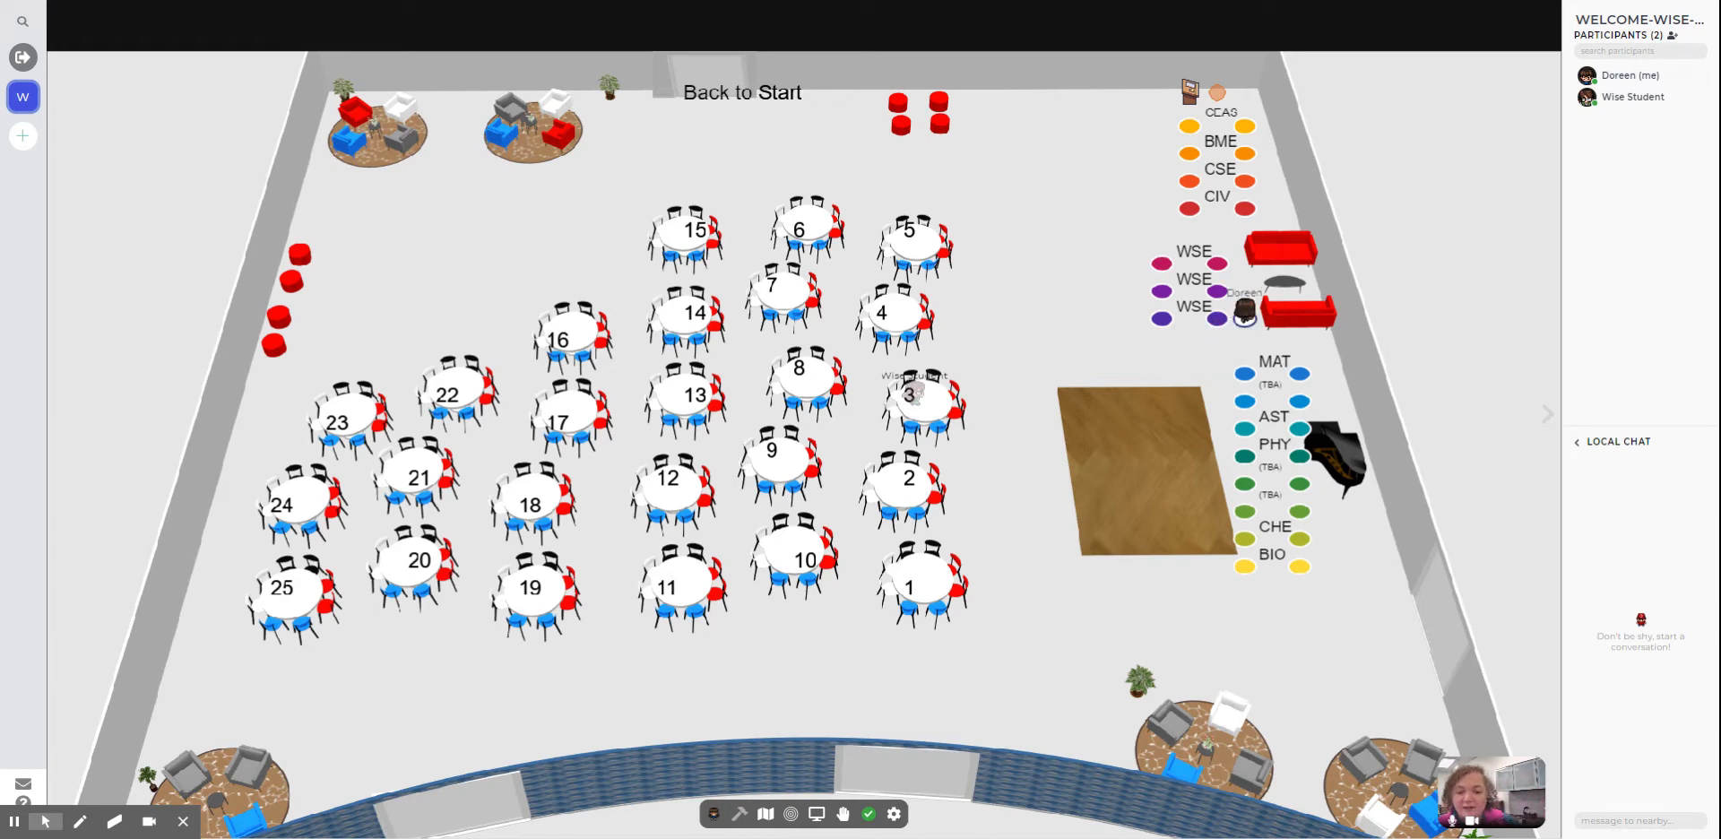
Step left onto the WSE advisor dot to enter the private video space with Wise Student.
{"action": "key", "text": "Left"}
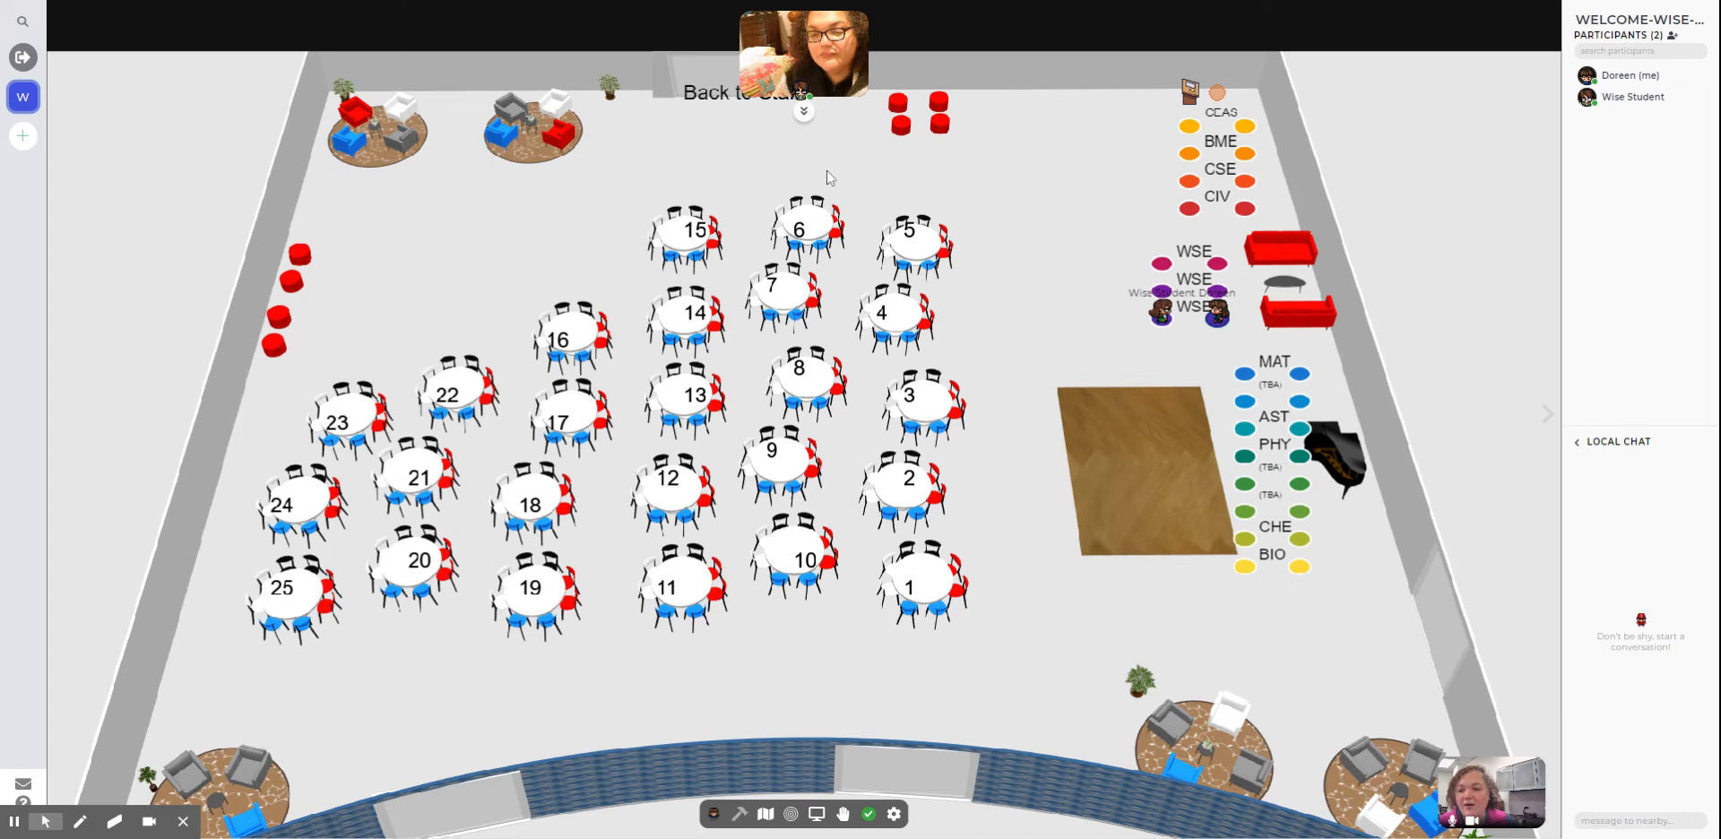
{"action": "left_click", "coordinate": [804, 116]}
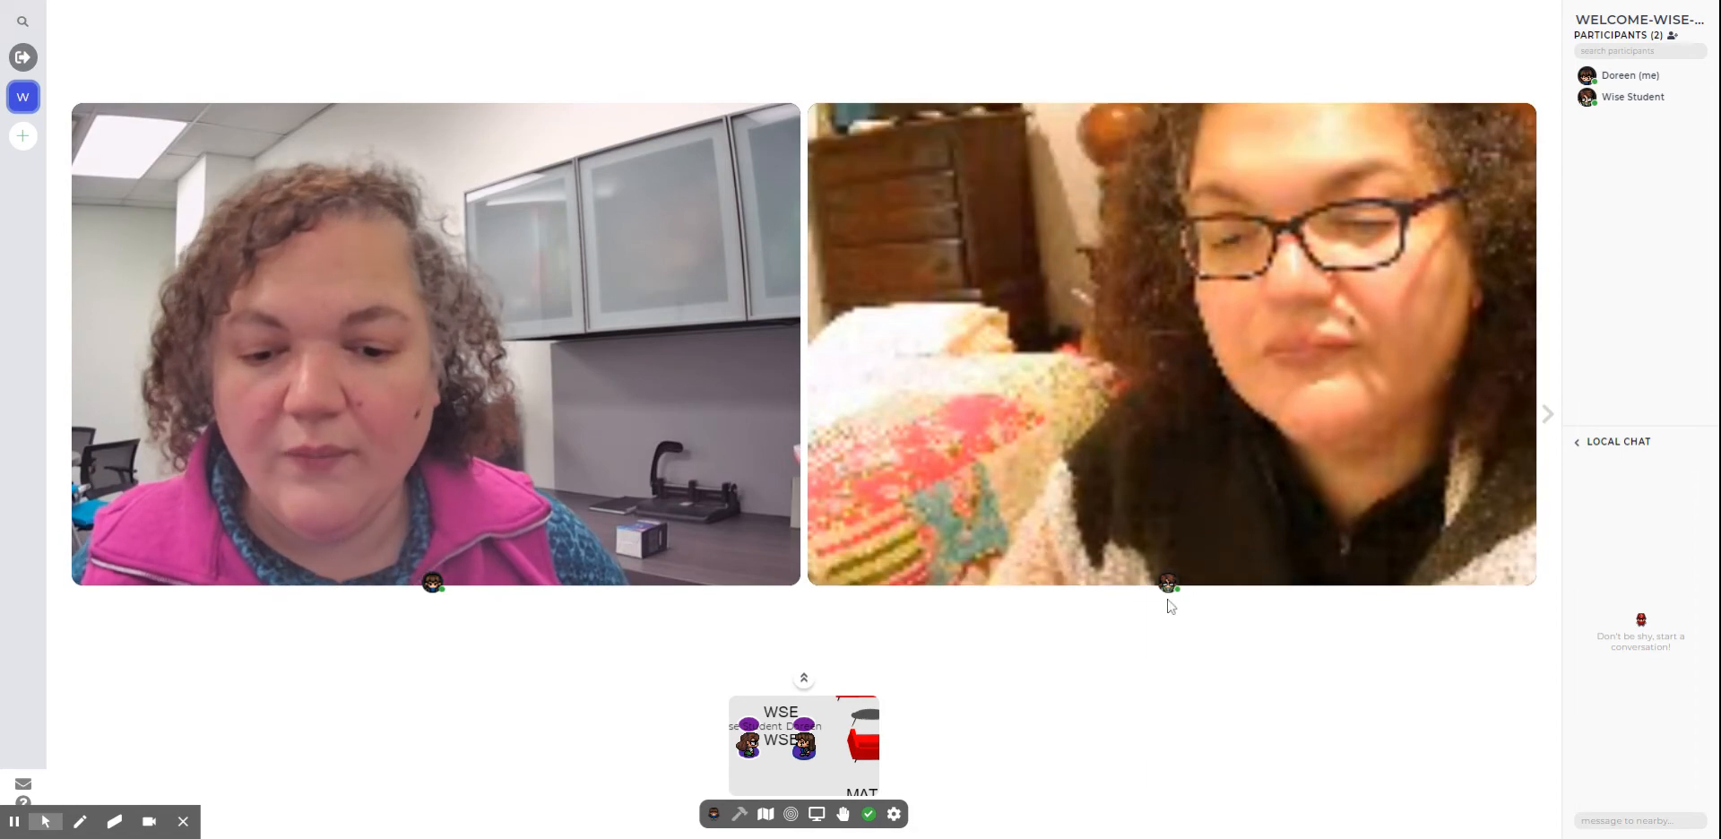
{"action": "left_click", "coordinate": [1201, 400]}
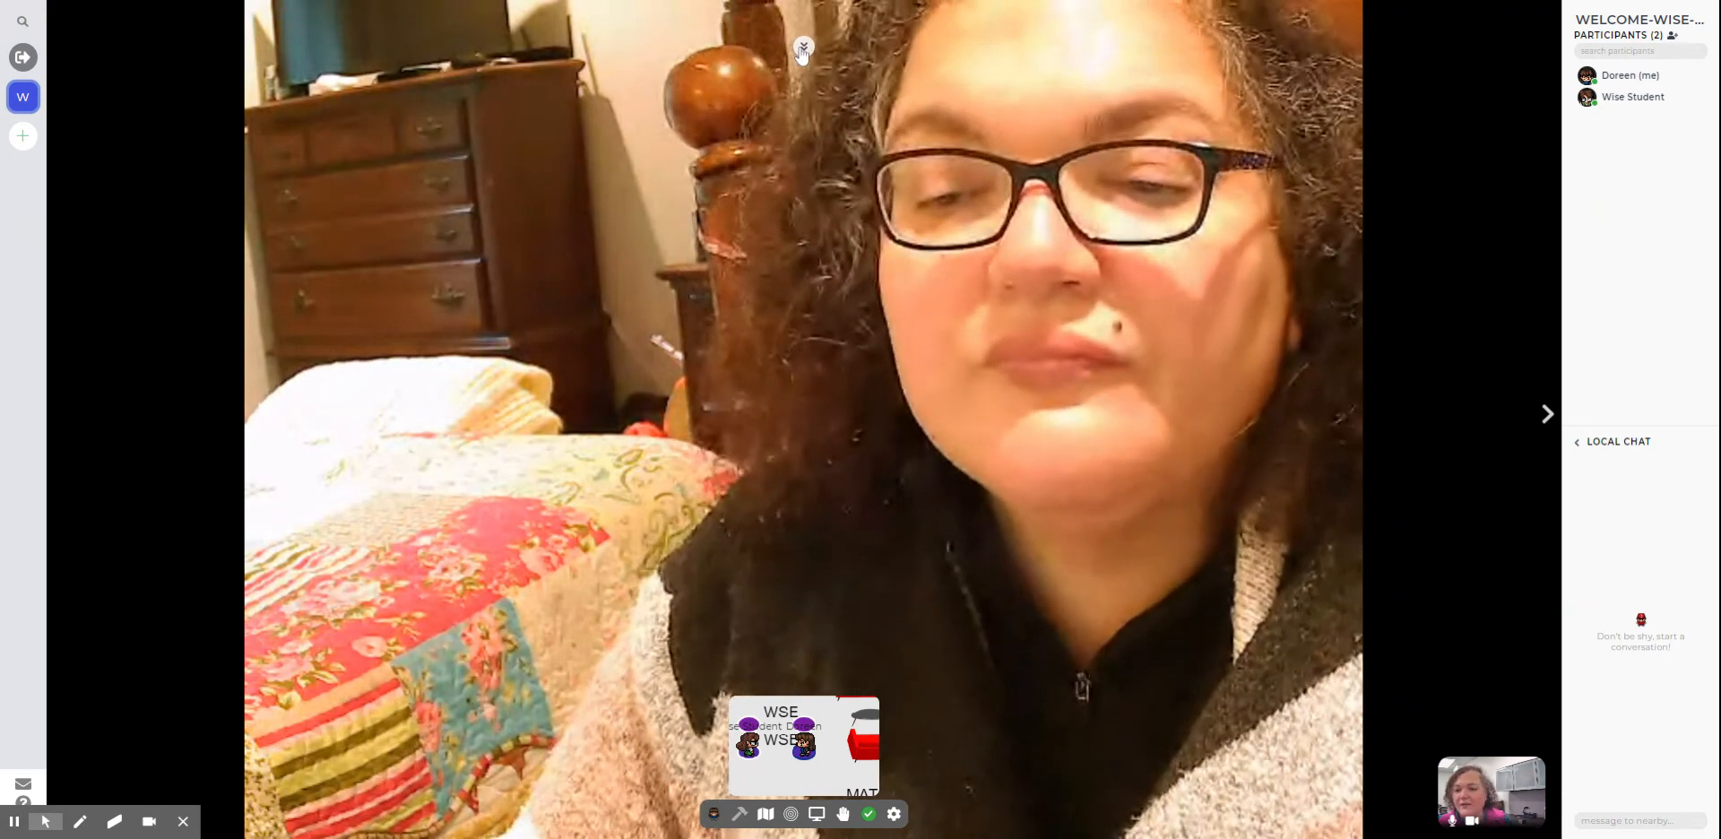
{"action": "left_click", "coordinate": [803, 46]}
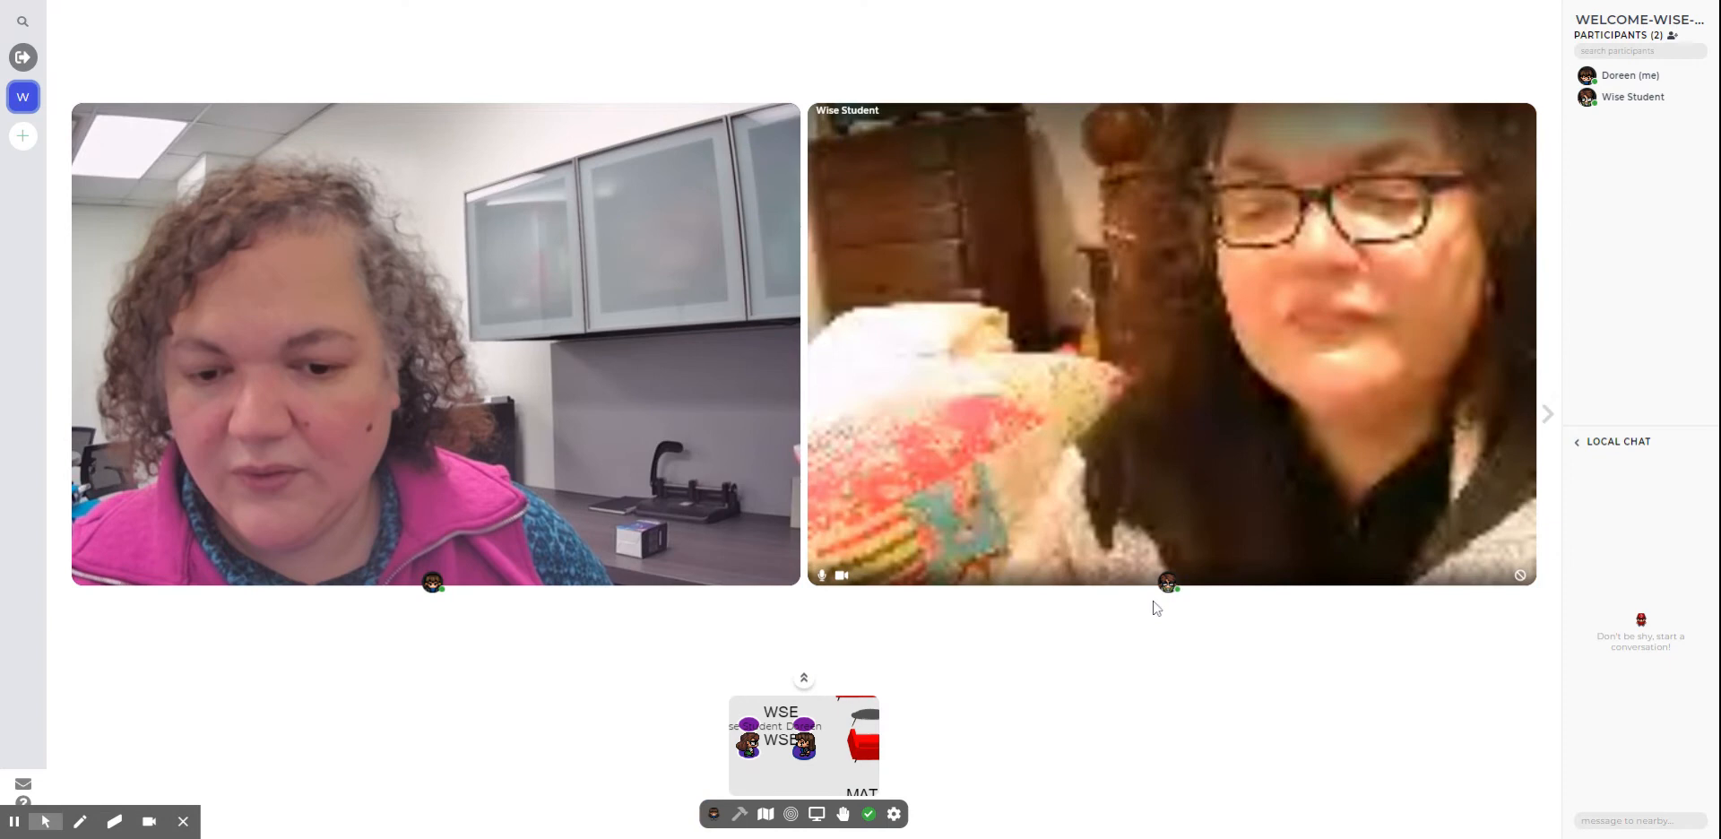
Shrink the enlarged videos back to the overhead event-hall map view.
{"action": "left_click", "coordinate": [801, 680]}
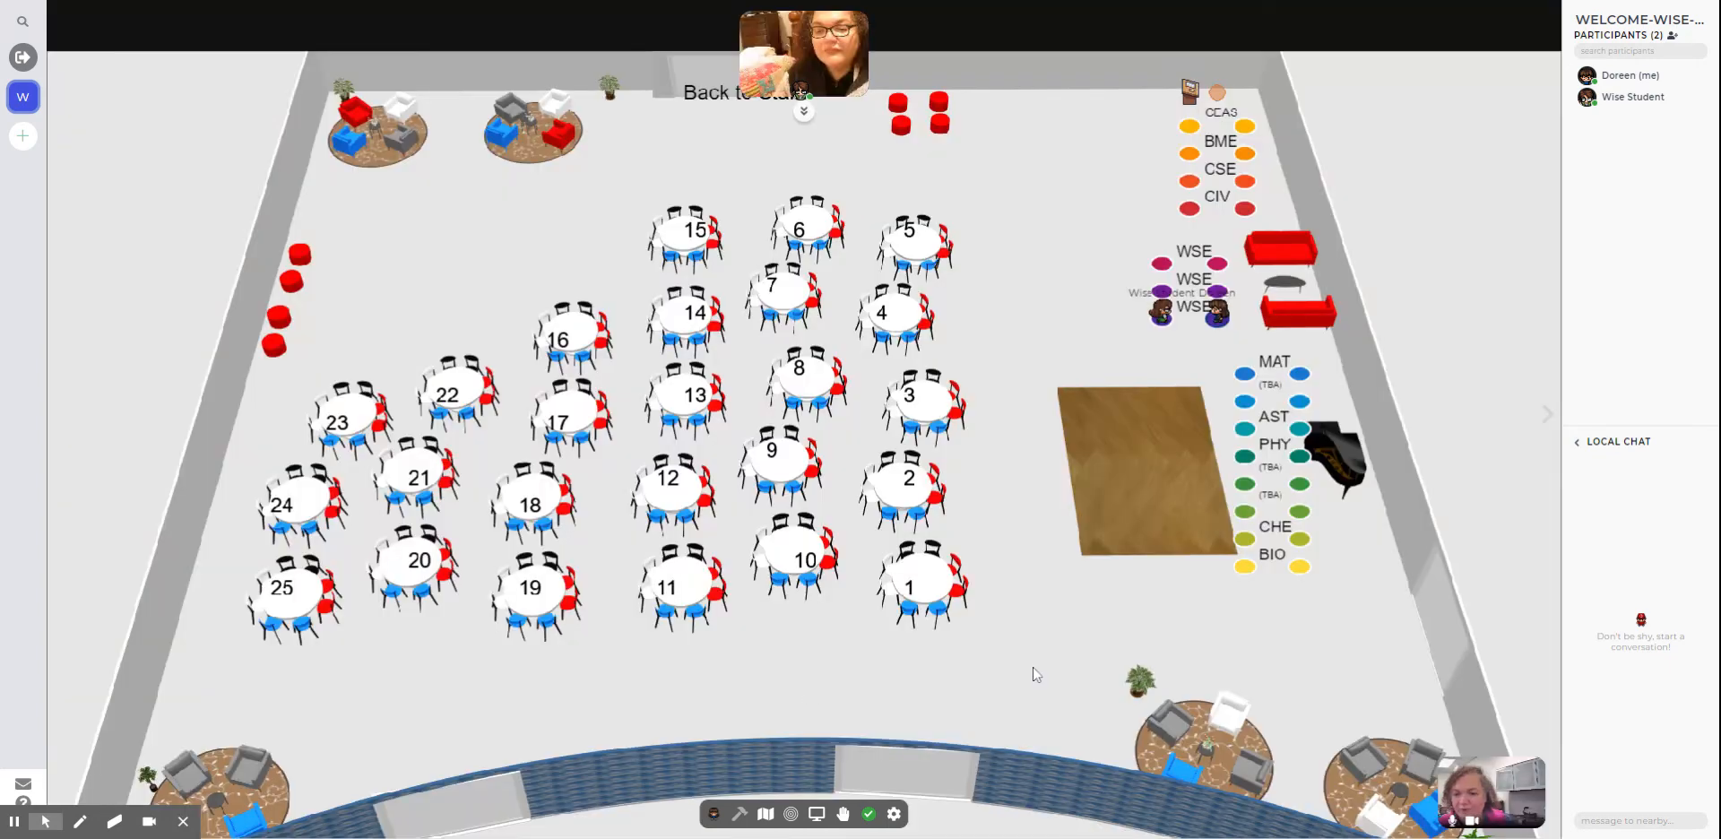